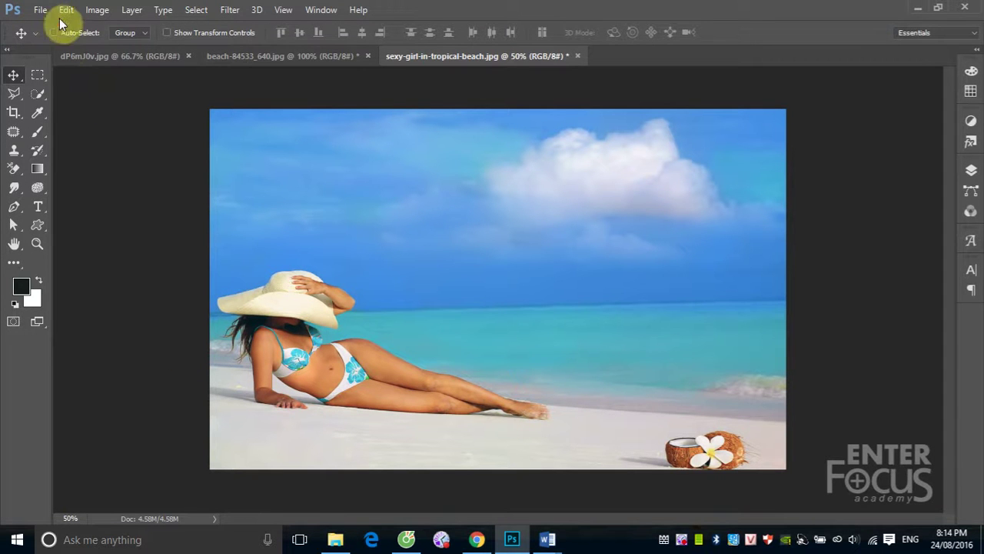
- Open the Image menu over the beach photo to show the Adjustments submenu
click(96, 11)
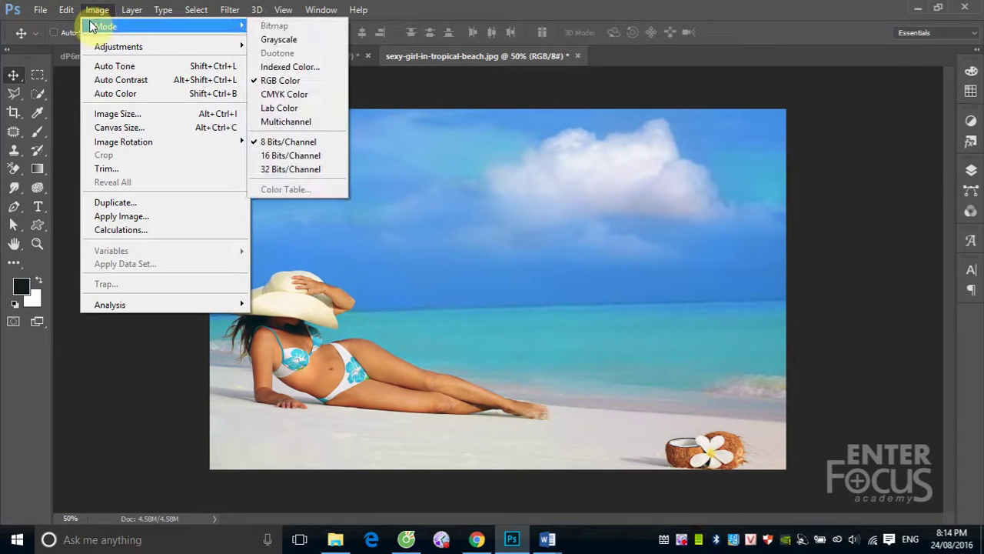
mouse_move(119, 46)
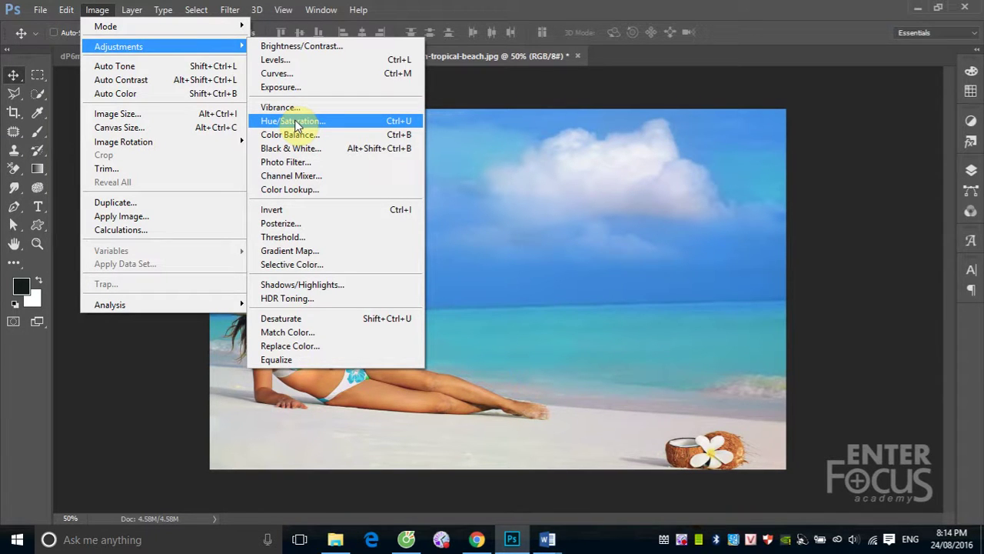
- Open Hue/Saturation on the beach photo and try a +39 Saturation boost
click(297, 123)
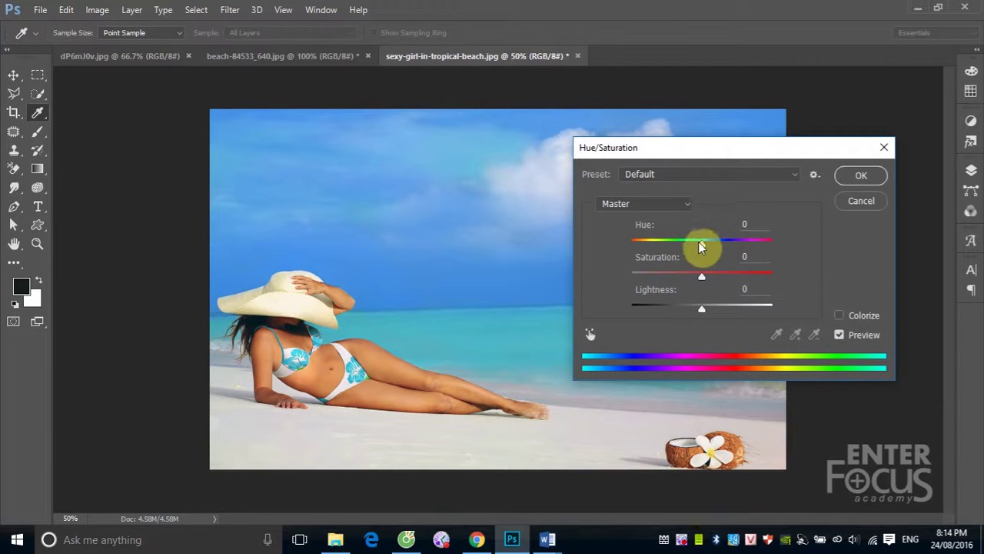
mouse_move(702, 245)
mouse_down()
mouse_move(686, 246)
mouse_move(700, 246)
mouse_up()
text(0)
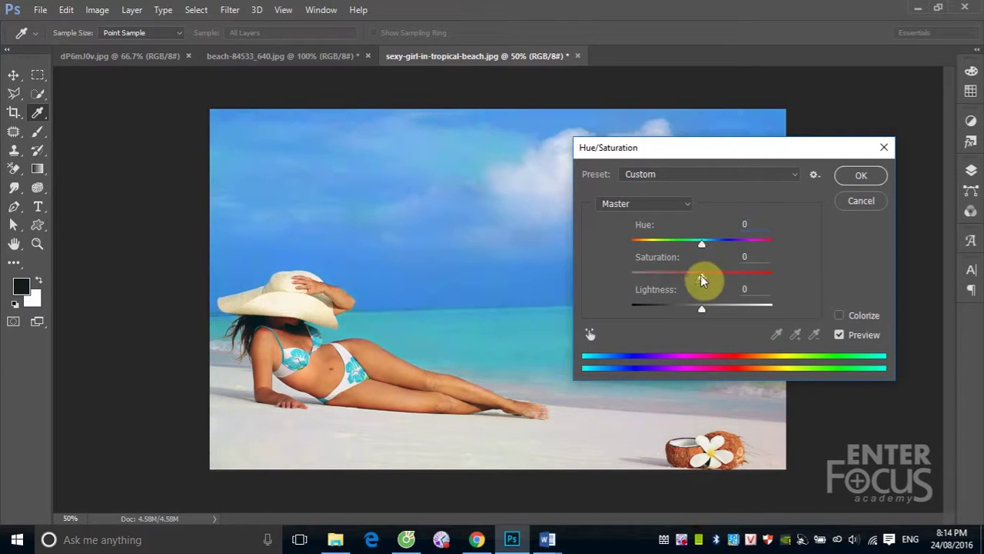
drag(699, 278, 729, 277)
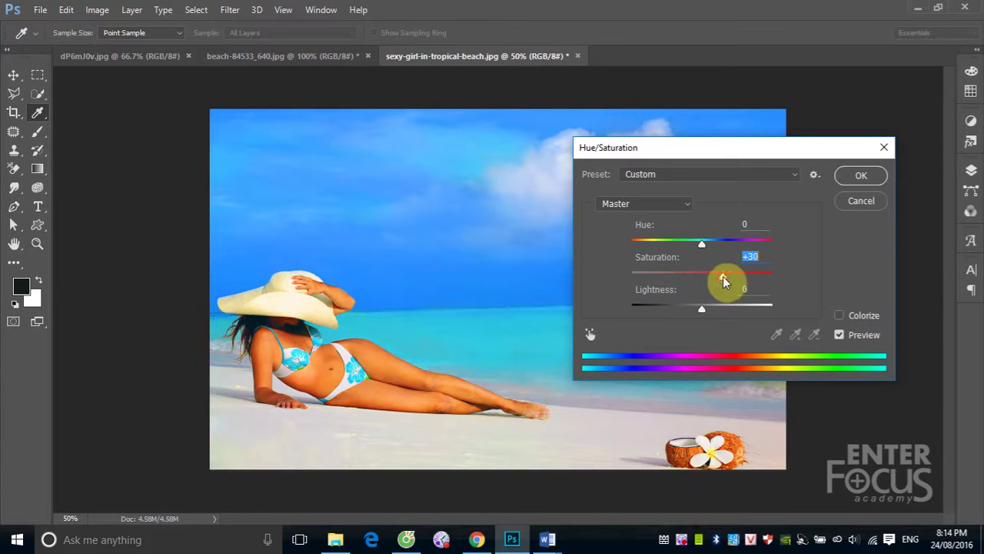
drag(699, 156, 681, 140)
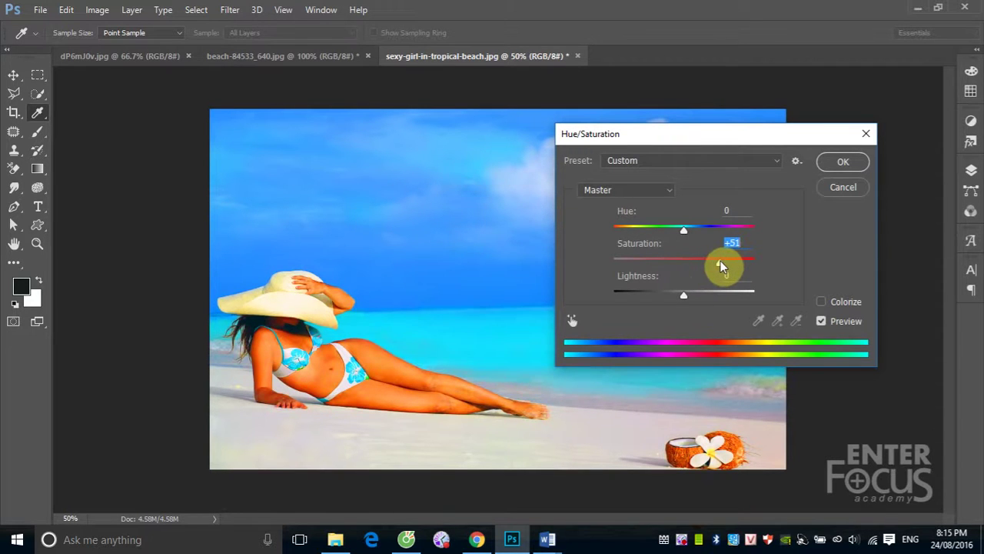
- Try Saturation values from +29 to +41, then cancel the Hue/Saturation changes
drag(705, 261, 704, 261)
drag(713, 264, 696, 266)
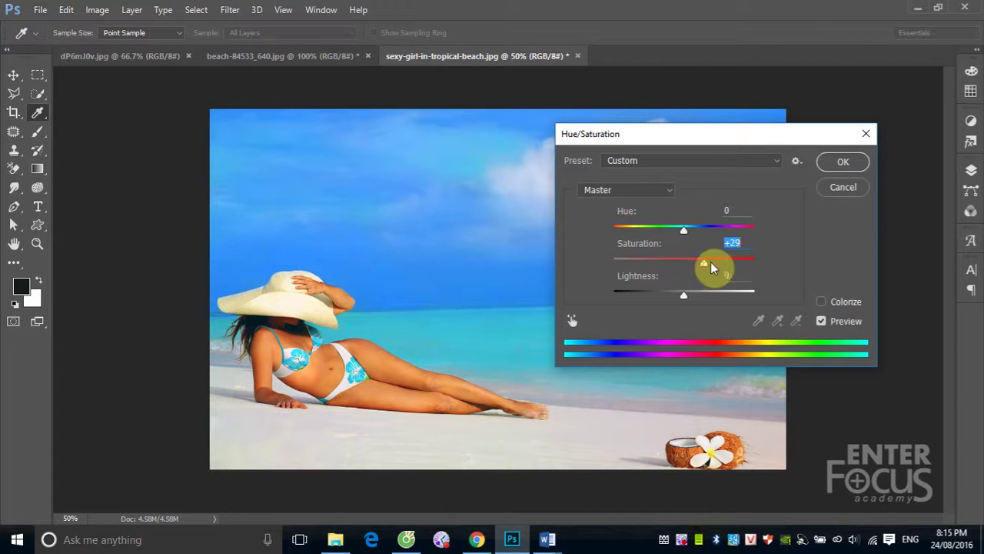
drag(711, 267, 714, 267)
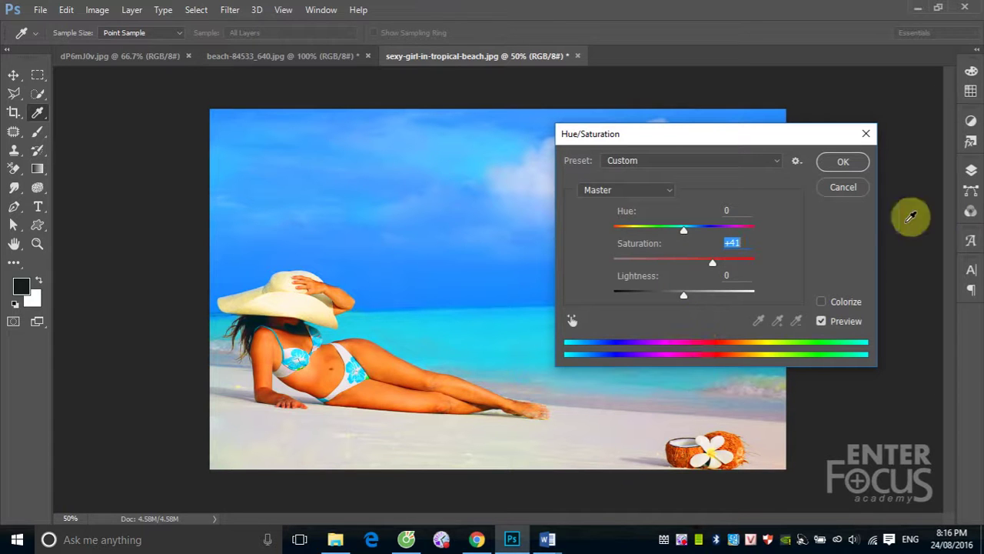
click(843, 188)
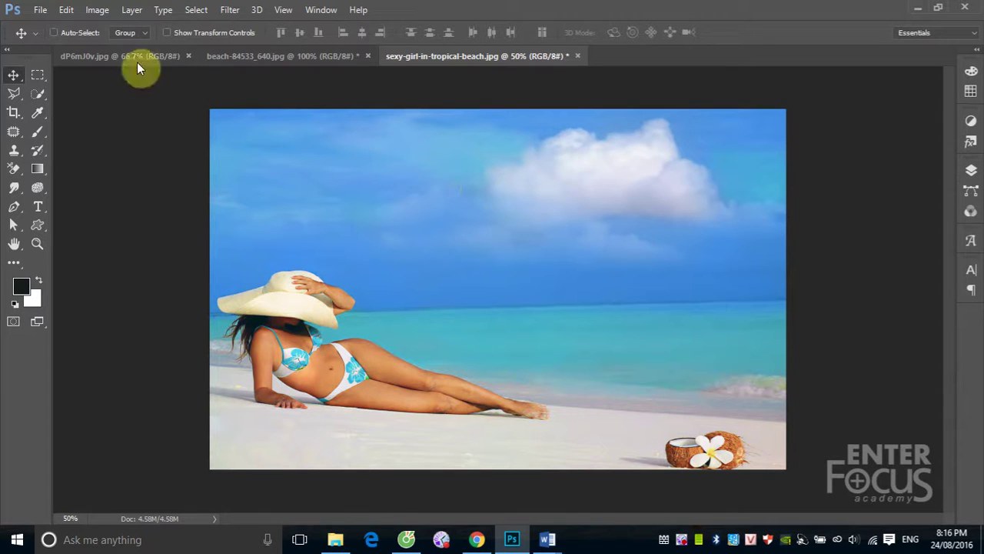
click(97, 11)
mouse_move(119, 46)
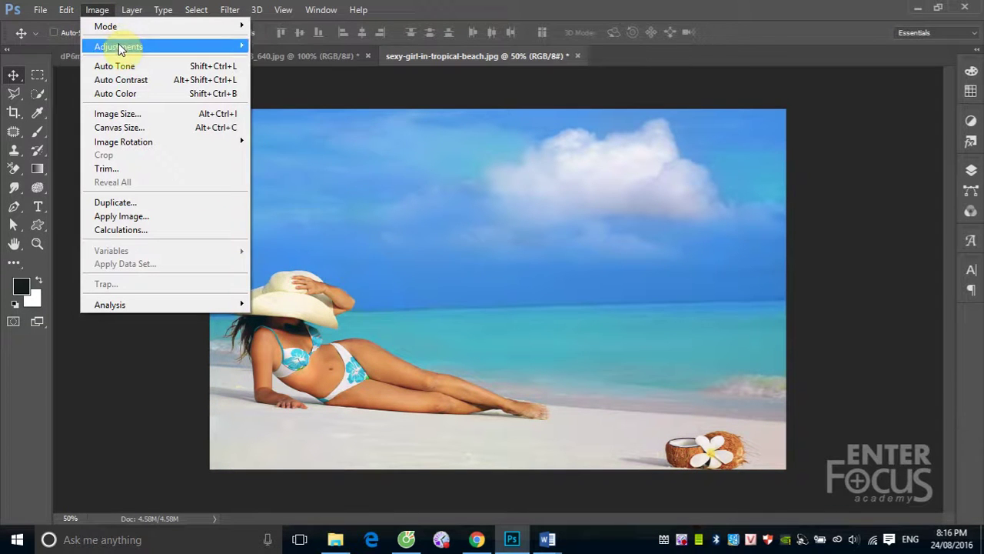
- Open Vibrance and try Vibrance +28 and -16 with Saturation between +57 and 0
click(292, 107)
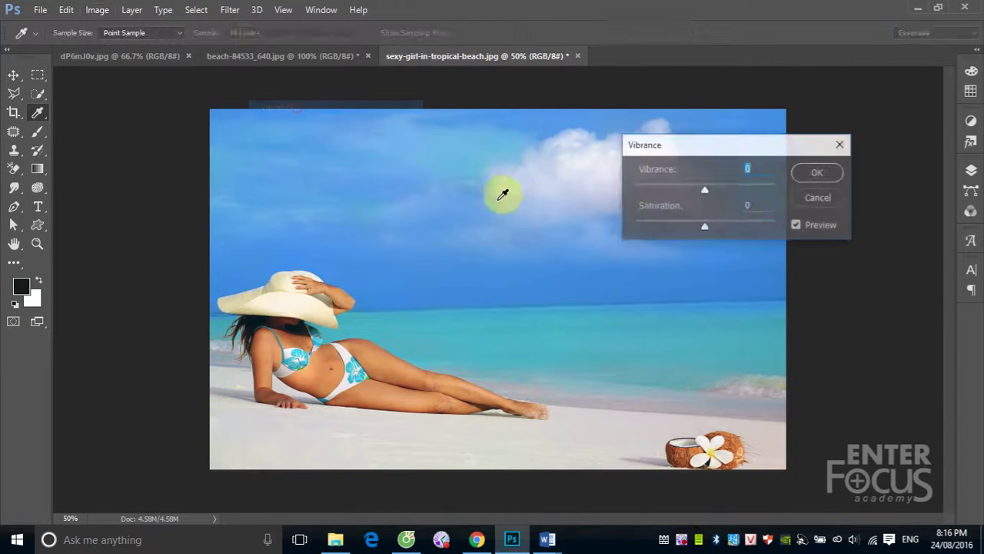
drag(709, 145, 622, 145)
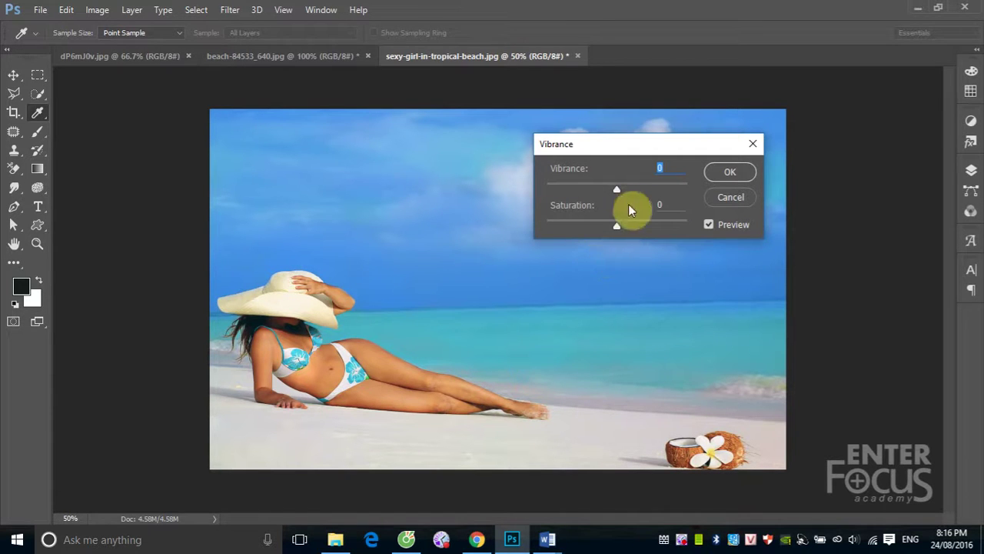
drag(615, 194, 650, 196)
mouse_move(620, 226)
mouse_down()
mouse_move(674, 226)
mouse_move(633, 226)
mouse_up()
click(651, 188)
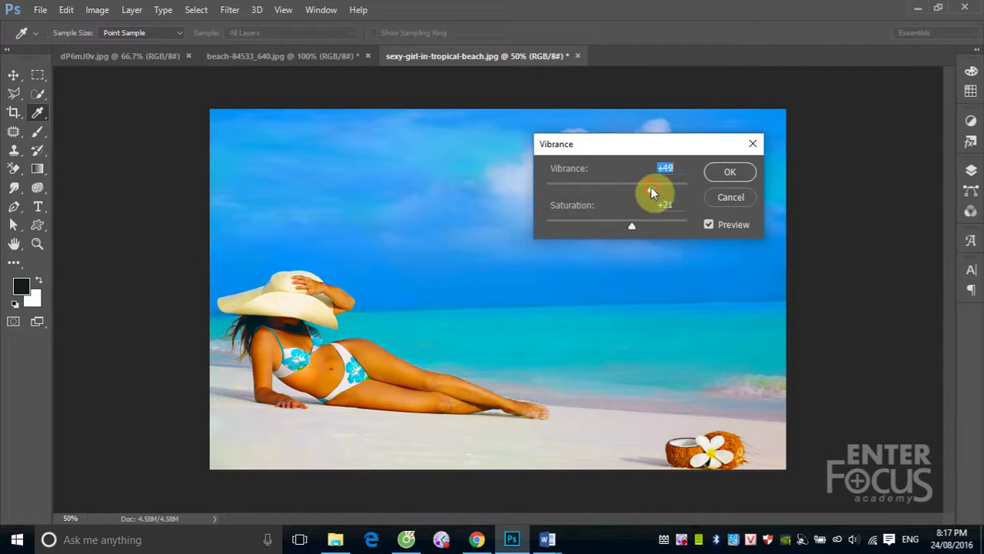
drag(651, 188, 606, 193)
mouse_move(631, 227)
mouse_down()
mouse_move(617, 227)
mouse_move(633, 227)
mouse_up()
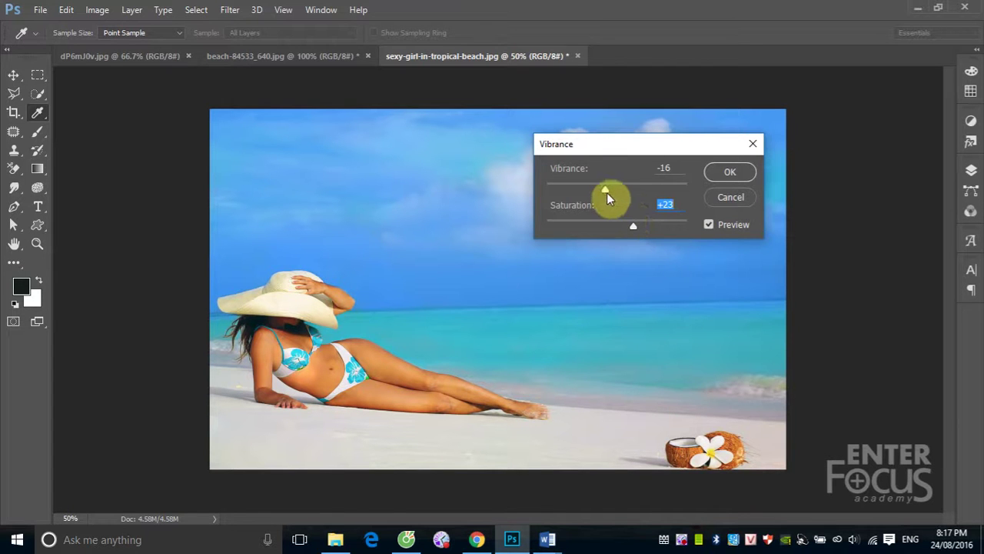
- Try Vibrance -71 with Saturation values from +18 to +36
mouse_move(605, 191)
mouse_down()
mouse_move(567, 192)
mouse_move(625, 193)
mouse_up()
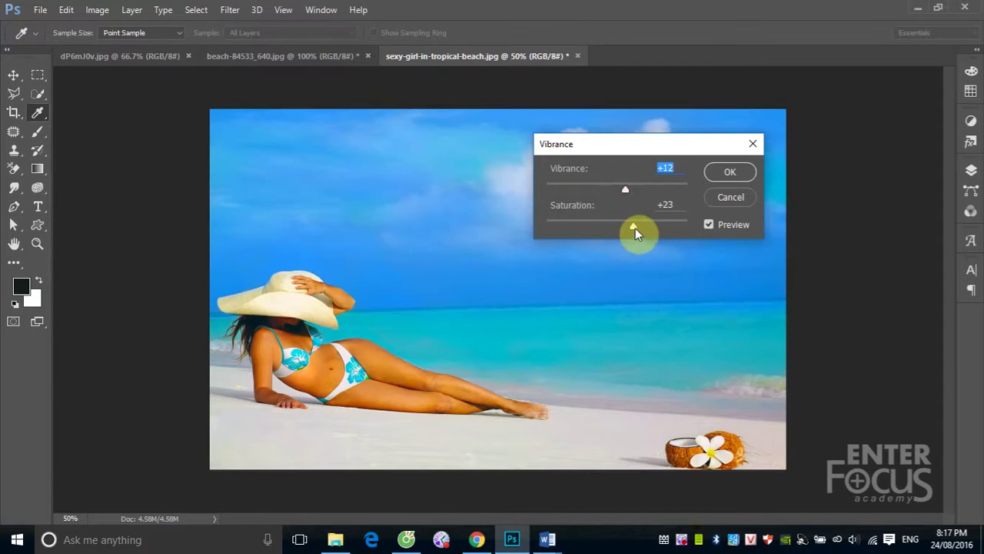
mouse_move(634, 231)
mouse_down()
mouse_move(647, 231)
mouse_move(590, 229)
mouse_move(617, 227)
mouse_up()
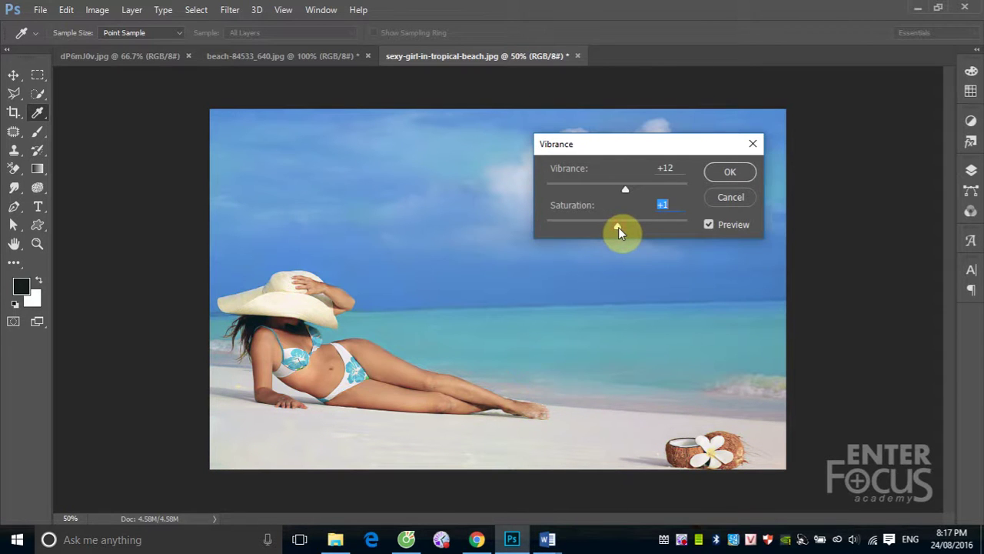
drag(626, 232, 629, 232)
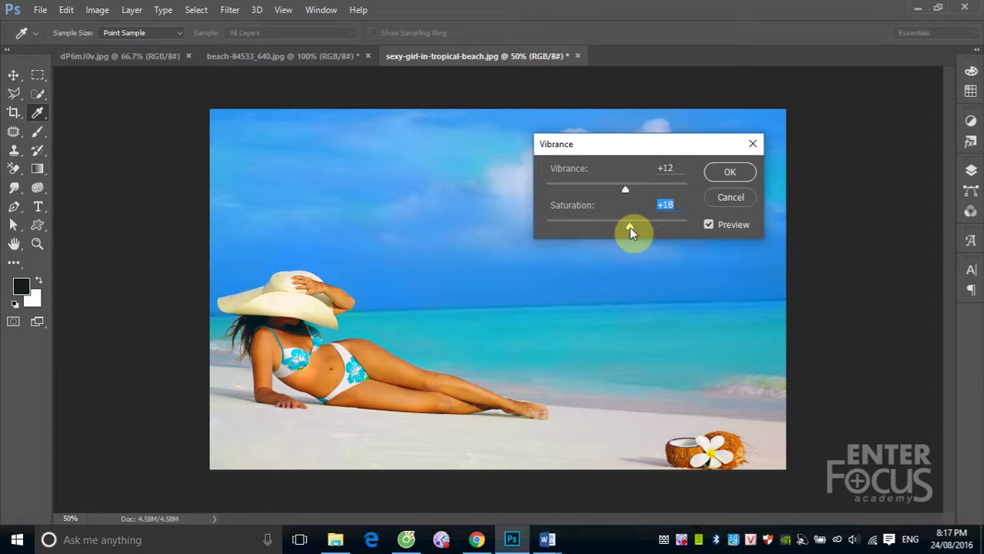
mouse_move(630, 227)
mouse_down()
mouse_move(641, 229)
mouse_move(623, 226)
mouse_up()
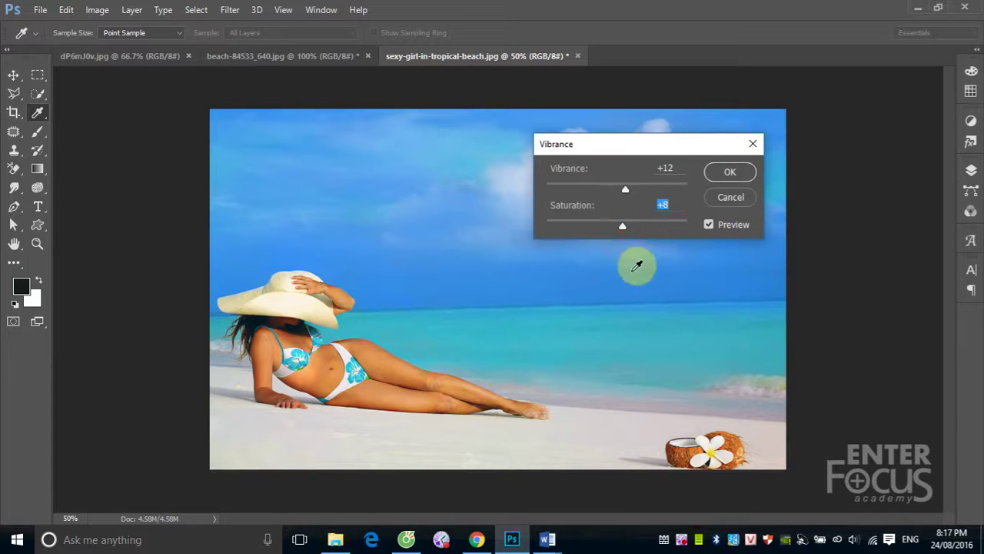
- Sample the woman's waist skin tone as foreground colour, then close Vibrance
click(375, 351)
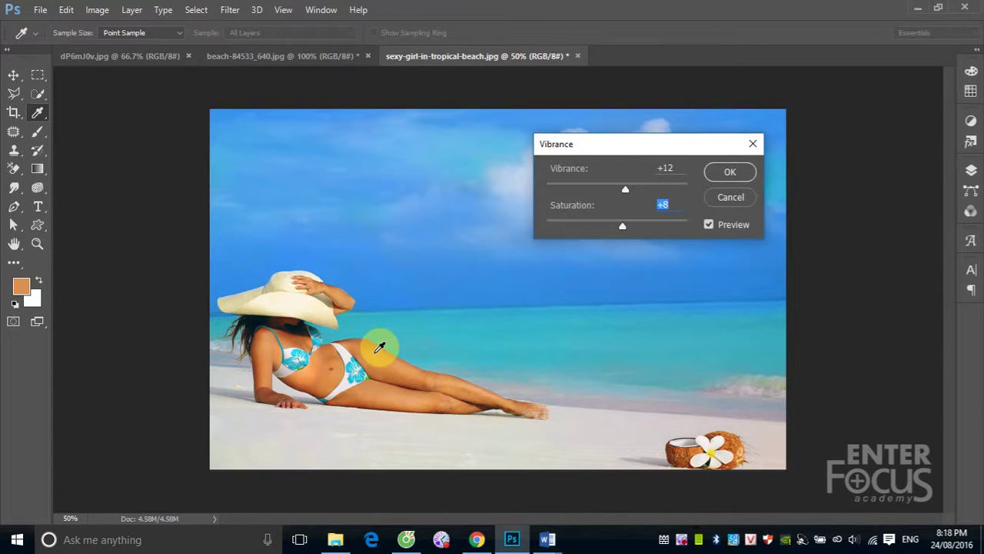
drag(623, 225, 637, 227)
click(730, 173)
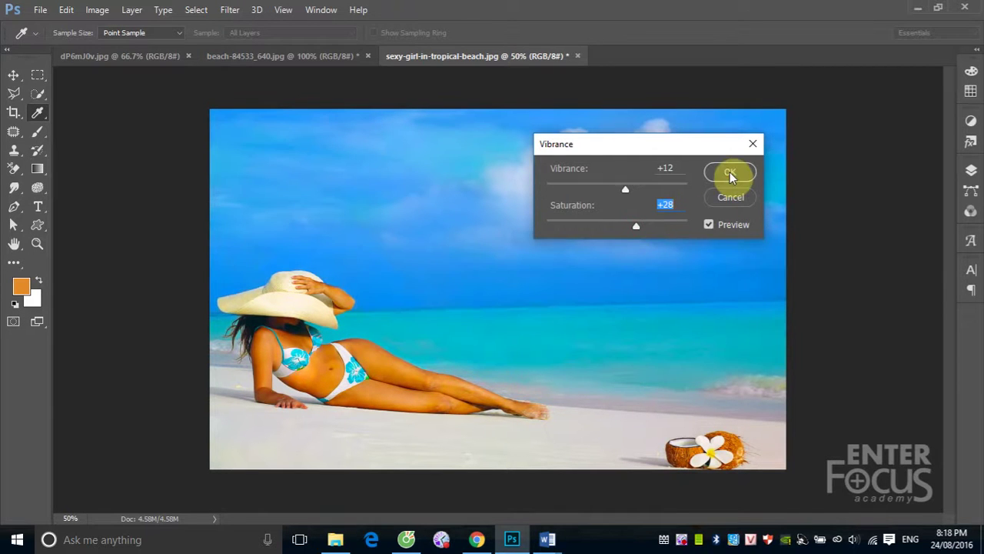
key(v)
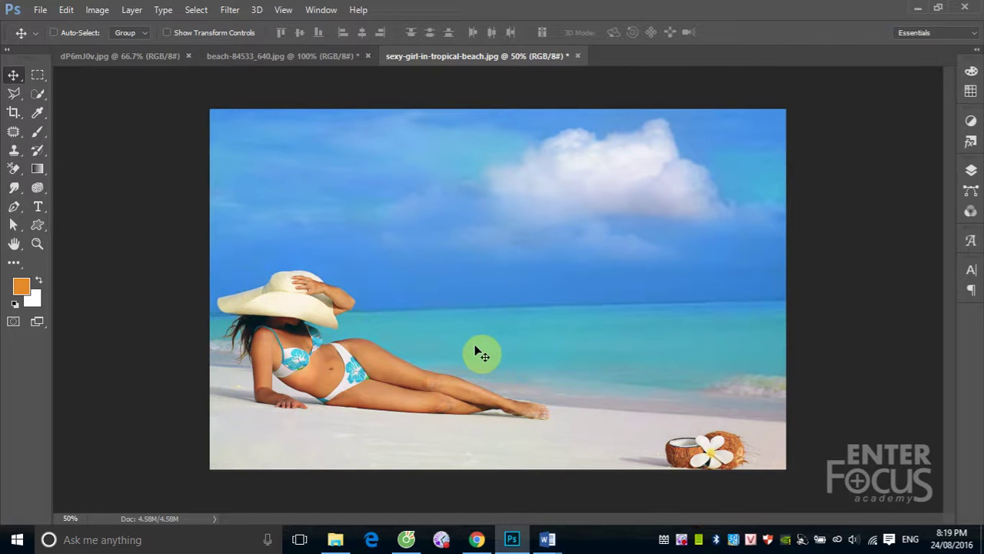
- Show the Image adjustments list, then dismiss it without applying anything
click(102, 12)
mouse_move(119, 46)
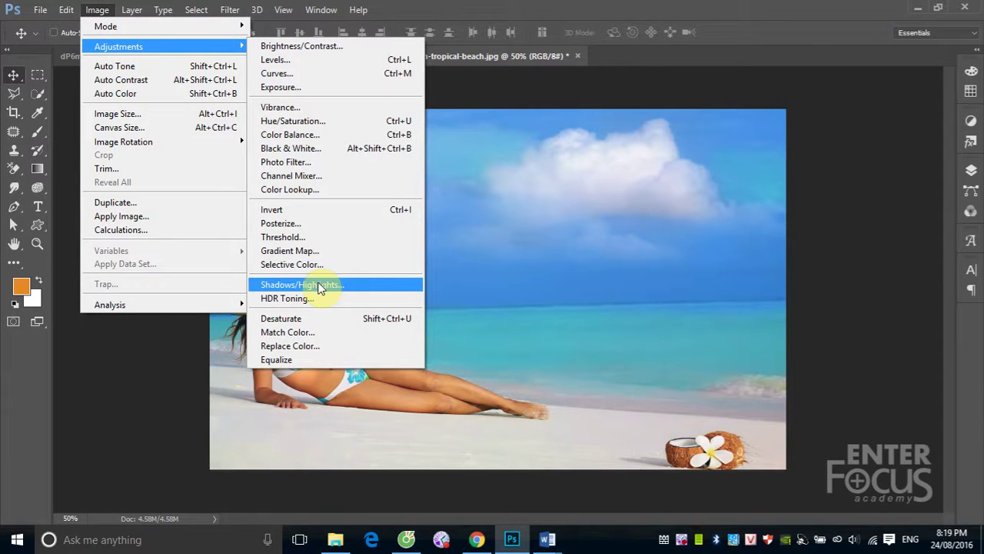
click(835, 266)
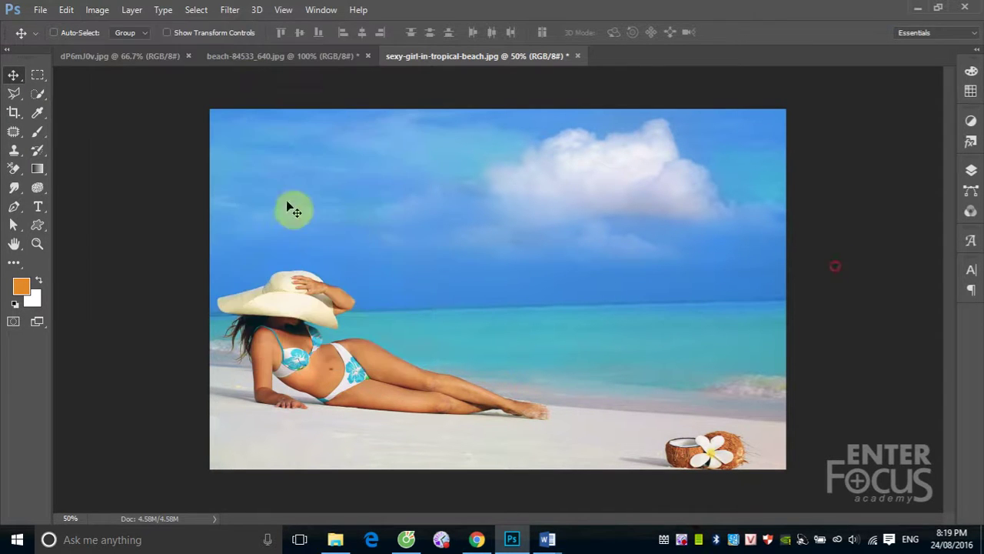
- Switch to the dP6mJ0v.jpg selfie document
click(257, 59)
click(143, 58)
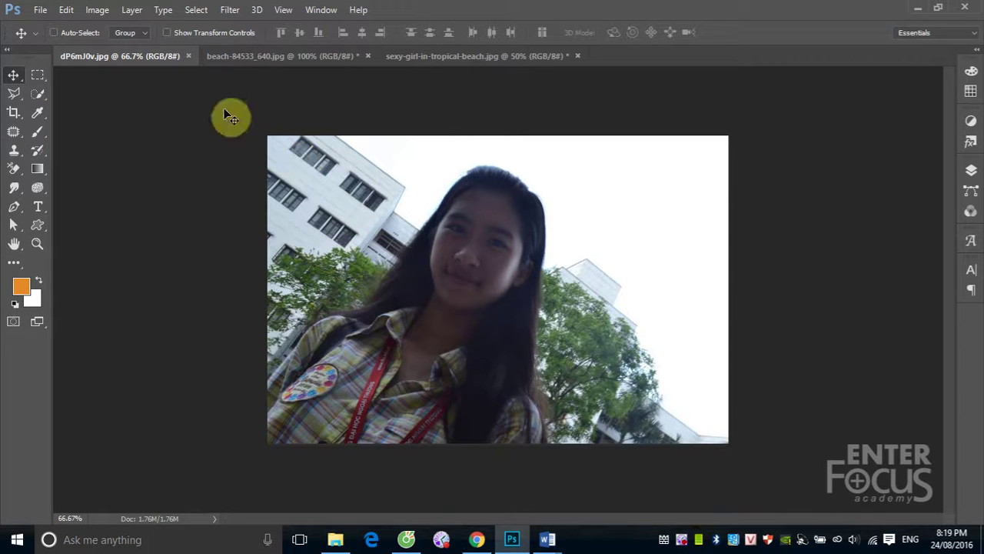
click(40, 10)
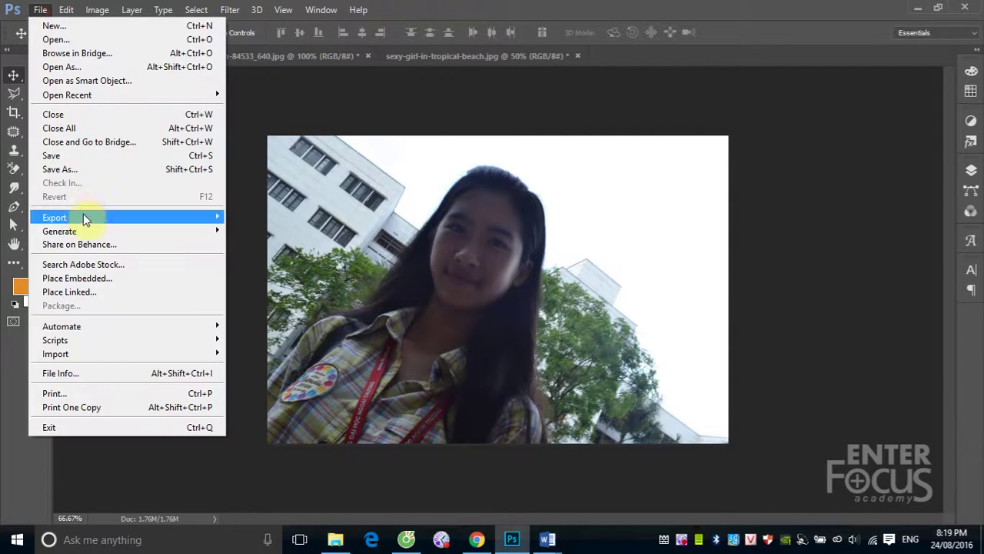
click(817, 212)
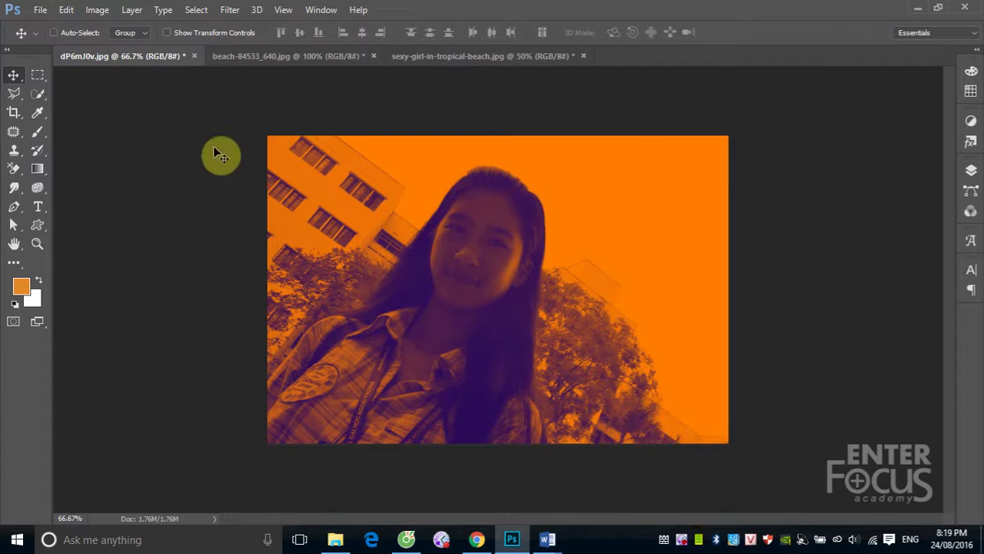
- Undo the orange gradient map and revert the selfie with File > Revert
key(ctrl+z)
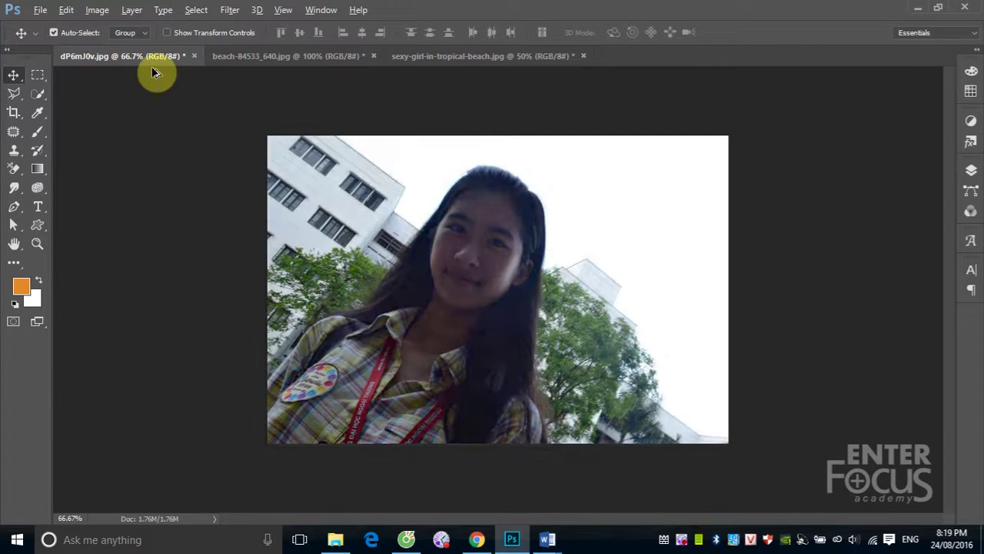
click(40, 11)
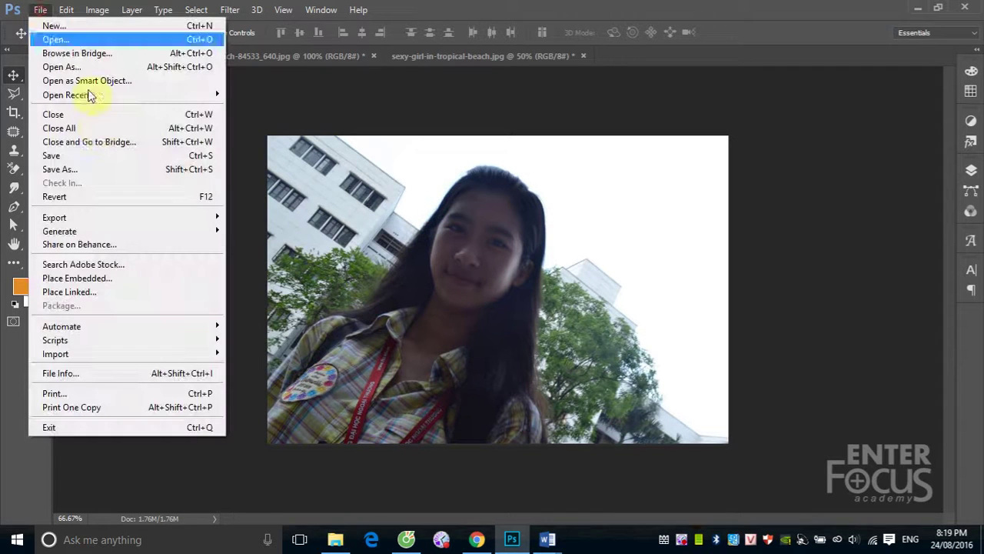
click(70, 202)
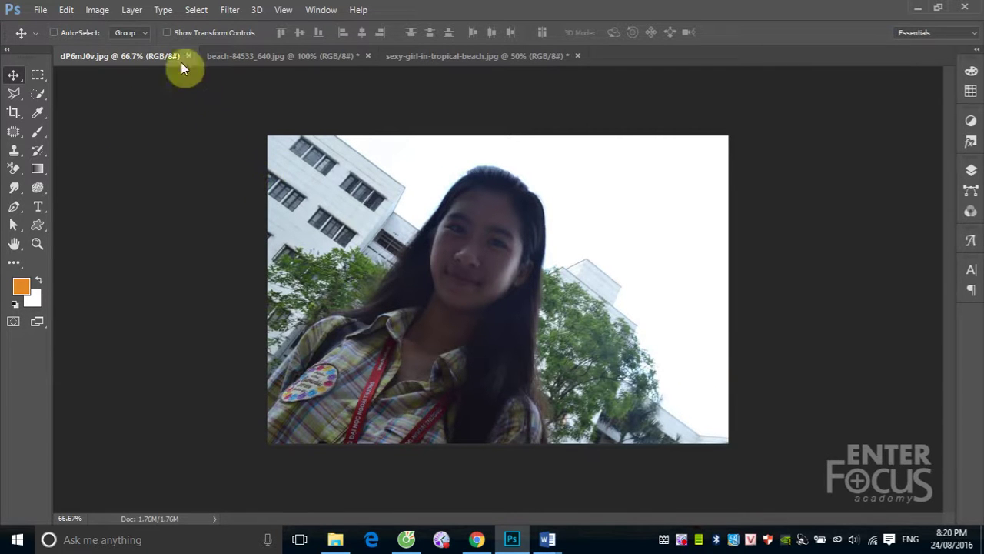
click(98, 10)
mouse_move(106, 26)
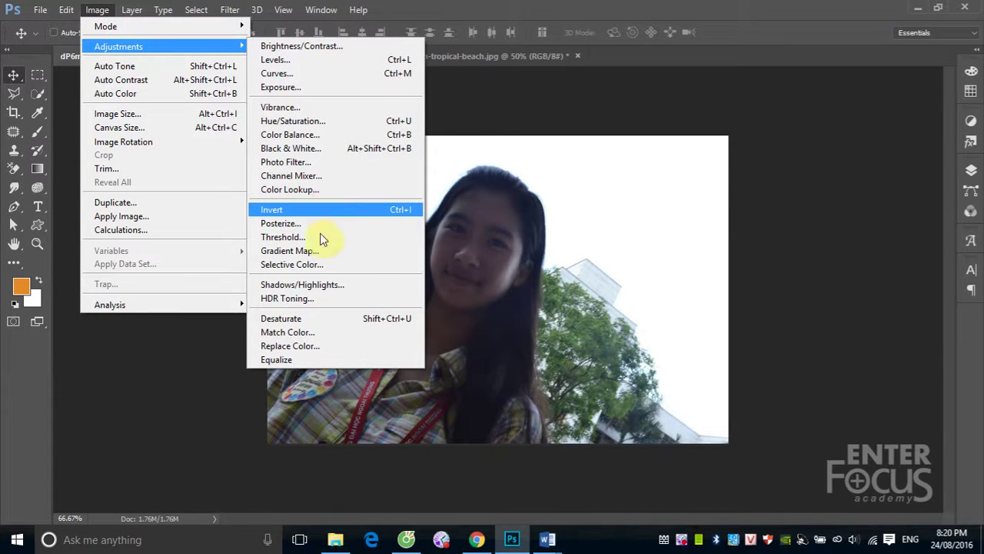
click(314, 291)
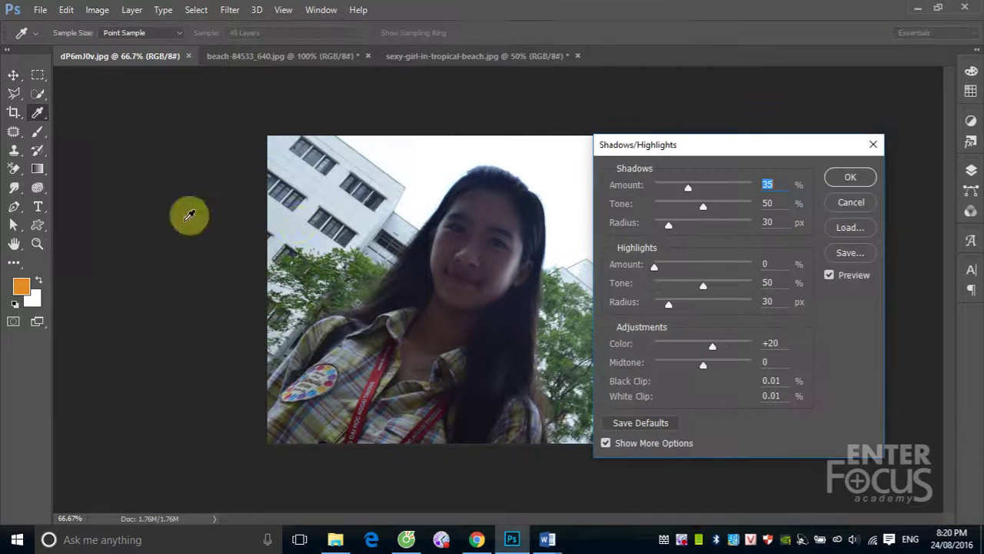
drag(702, 147, 767, 131)
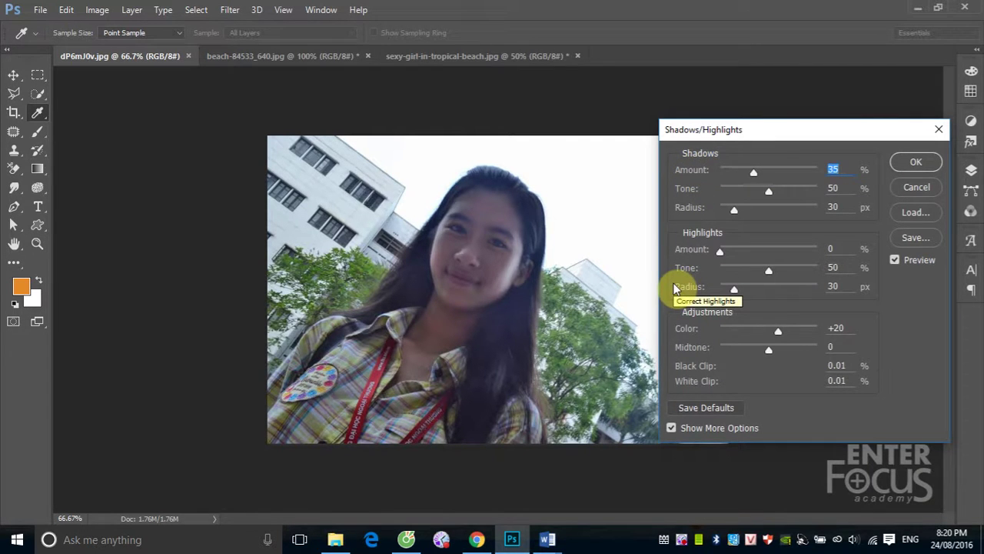
click(916, 187)
key(v)
click(97, 11)
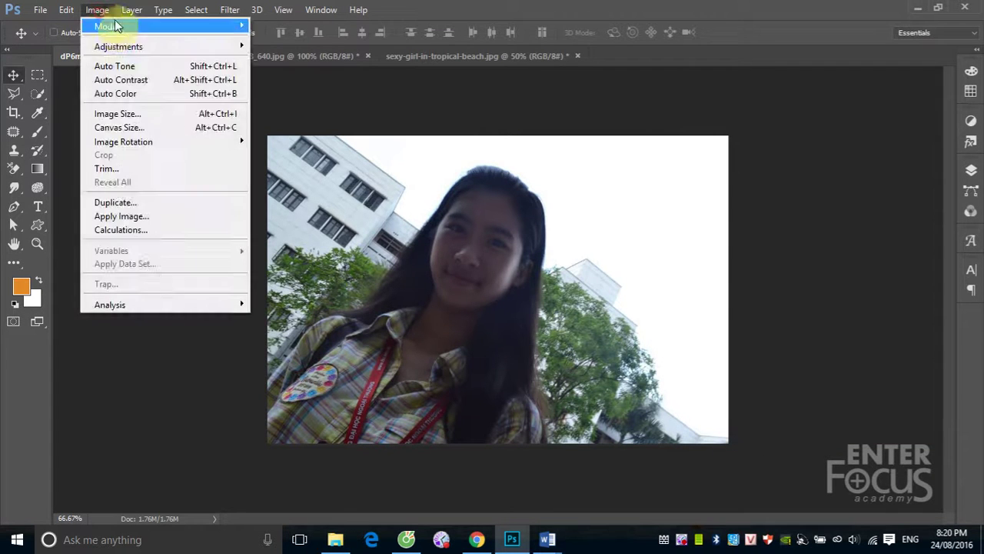
mouse_move(118, 46)
click(307, 45)
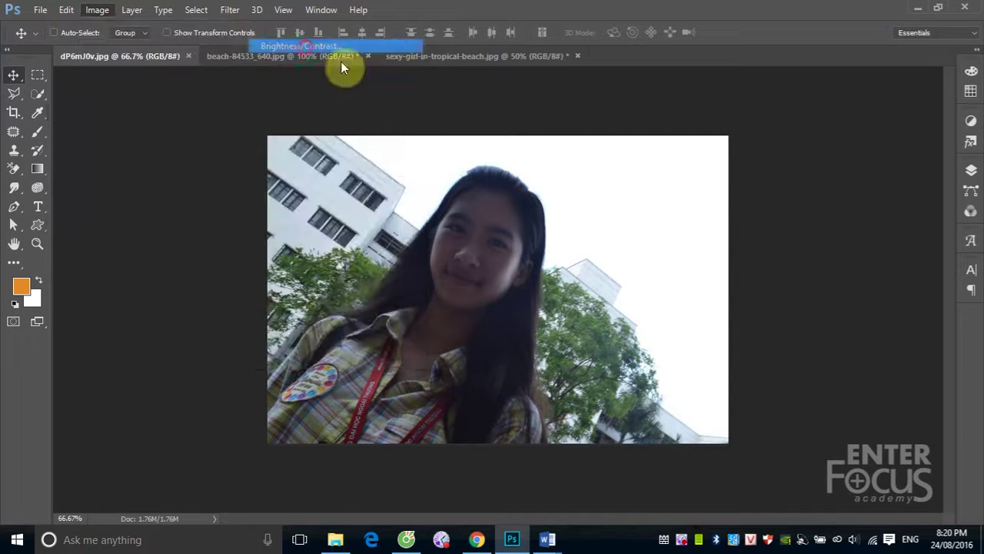
mouse_move(723, 184)
mouse_down()
mouse_move(751, 186)
mouse_move(704, 188)
mouse_move(758, 192)
mouse_move(711, 187)
mouse_up()
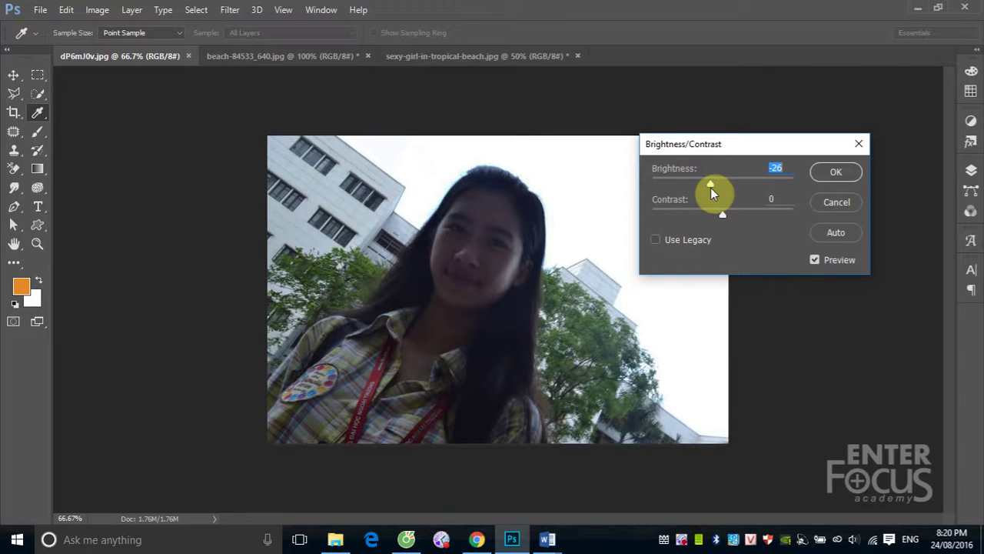
drag(710, 187, 712, 187)
click(837, 202)
click(105, 11)
mouse_move(118, 46)
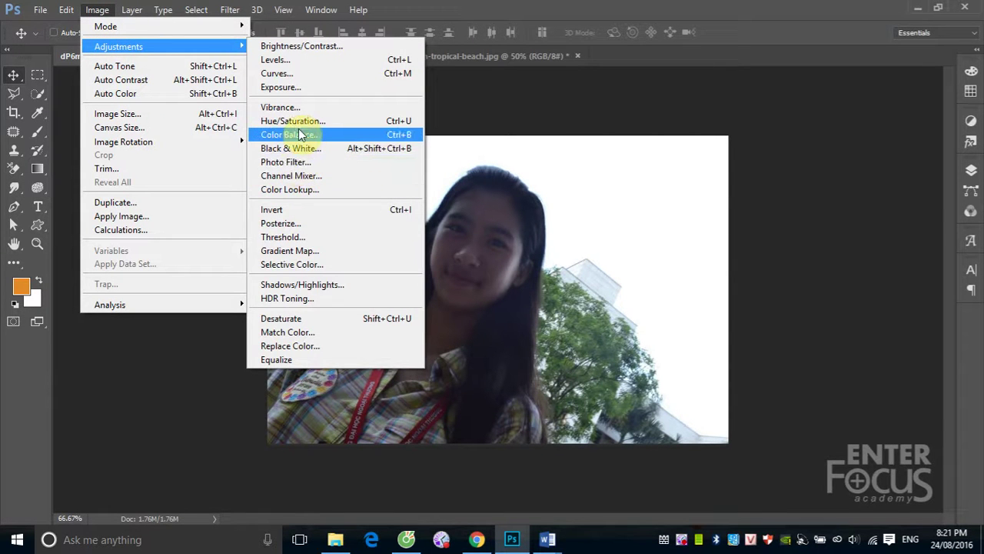
- Open Shadows/Highlights on the selfie with Shadows Amount 34% and Tone 21%
click(301, 284)
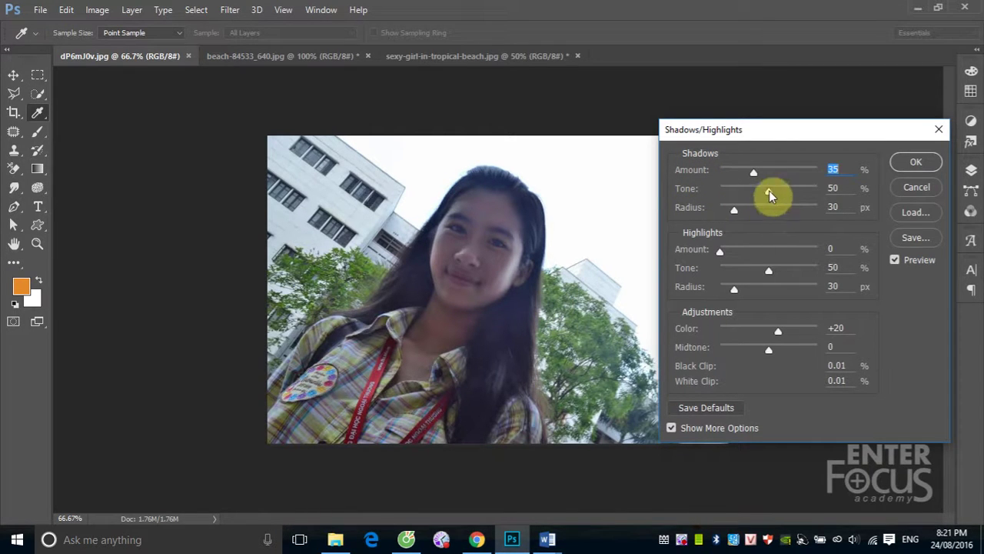
mouse_move(754, 174)
mouse_down()
mouse_move(801, 175)
mouse_move(701, 178)
mouse_move(774, 178)
mouse_move(743, 179)
mouse_move(804, 189)
mouse_move(720, 192)
mouse_move(784, 192)
mouse_move(726, 192)
mouse_move(741, 193)
mouse_up()
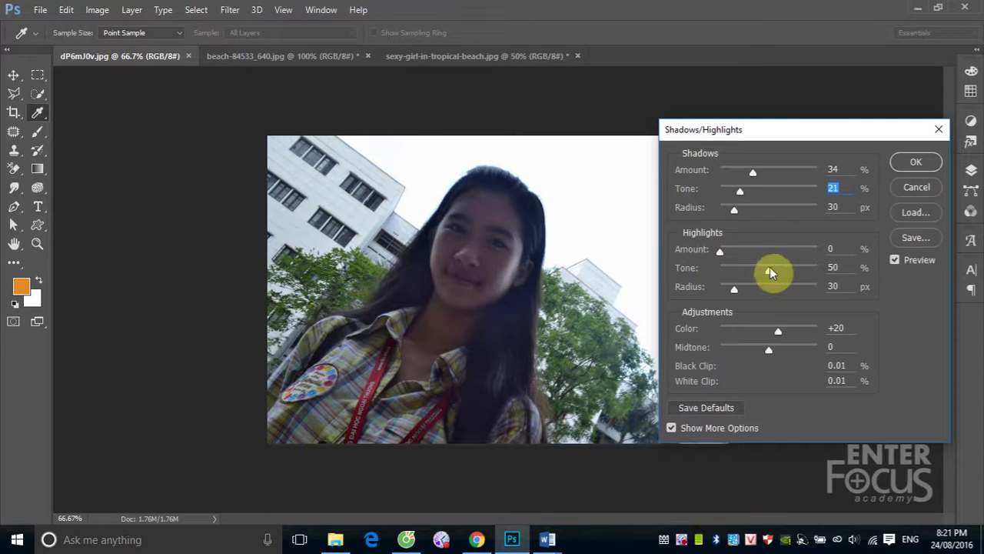
- Set the Highlights Amount to 47% and Highlights Tone to 81%
mouse_move(724, 252)
mouse_down()
mouse_move(793, 252)
mouse_move(700, 258)
mouse_move(774, 252)
mouse_up()
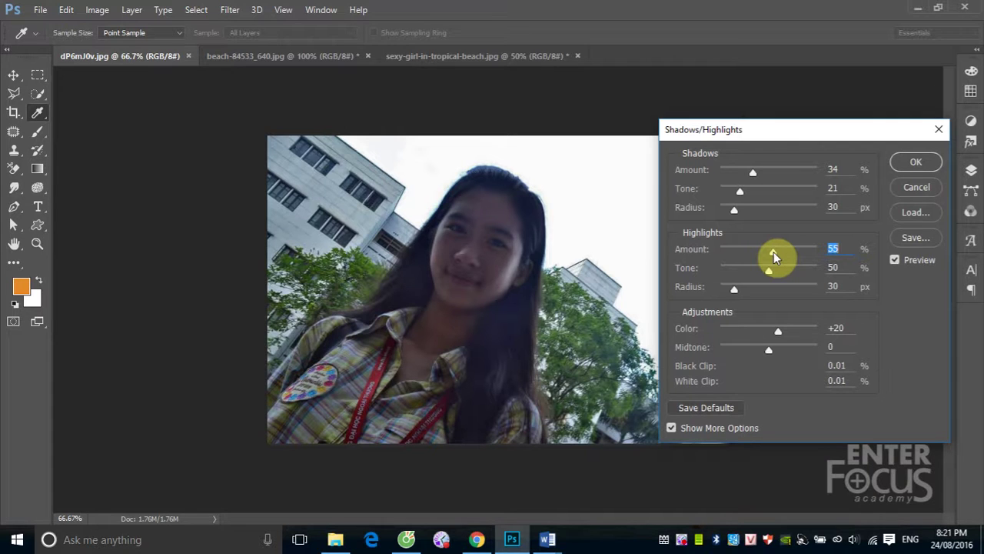
mouse_move(773, 254)
mouse_down()
mouse_move(694, 281)
mouse_move(796, 281)
mouse_up()
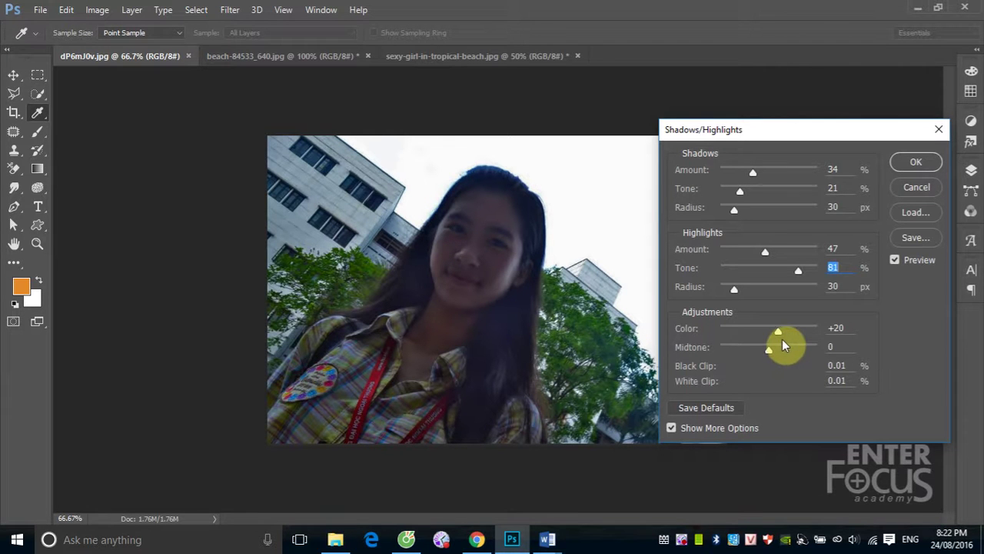
- Set Color to +38 and Midtone to -97, and move the dialog fully into view
mouse_move(779, 335)
mouse_down()
mouse_move(724, 342)
mouse_move(817, 352)
mouse_move(737, 352)
mouse_up()
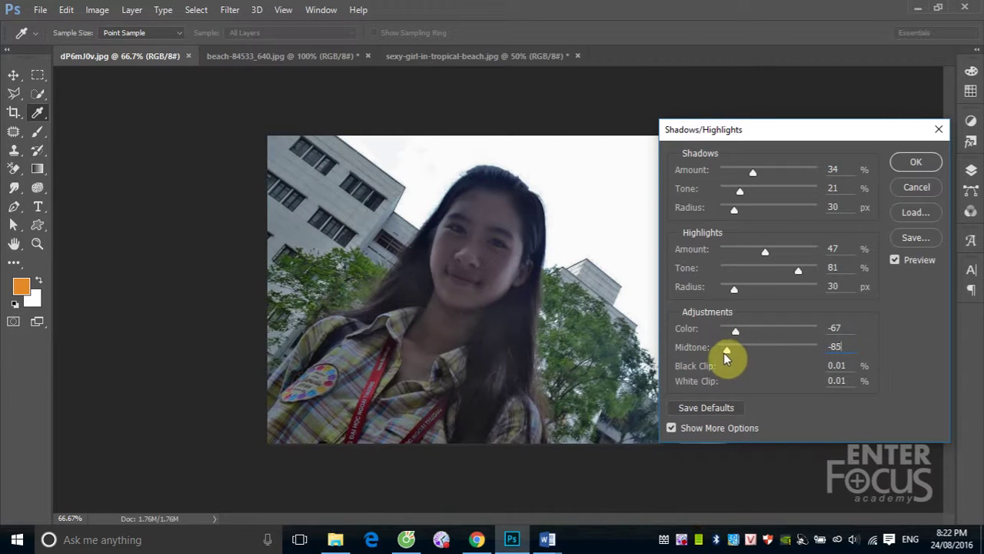
mouse_move(736, 352)
mouse_down()
mouse_move(721, 352)
mouse_move(804, 334)
mouse_move(787, 335)
mouse_up()
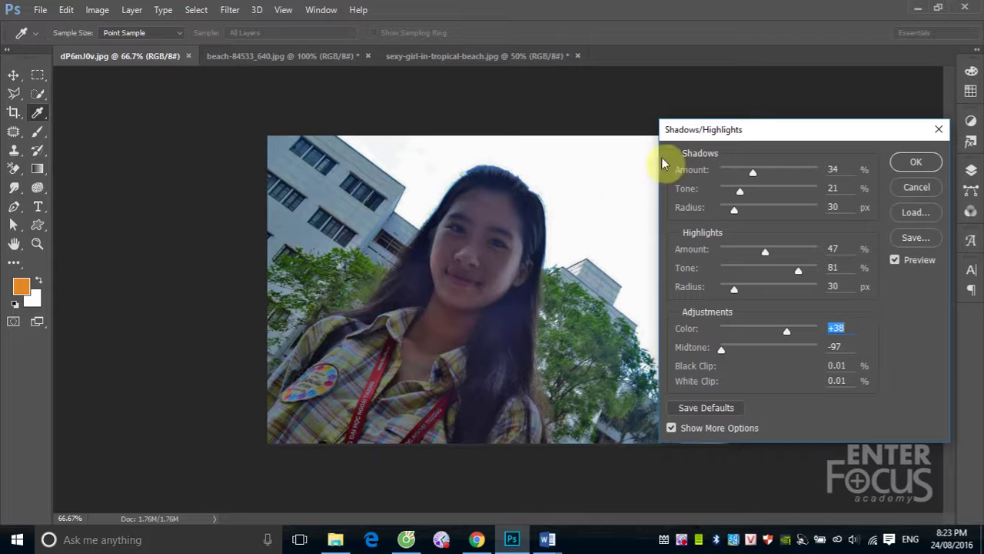
drag(764, 132, 834, 143)
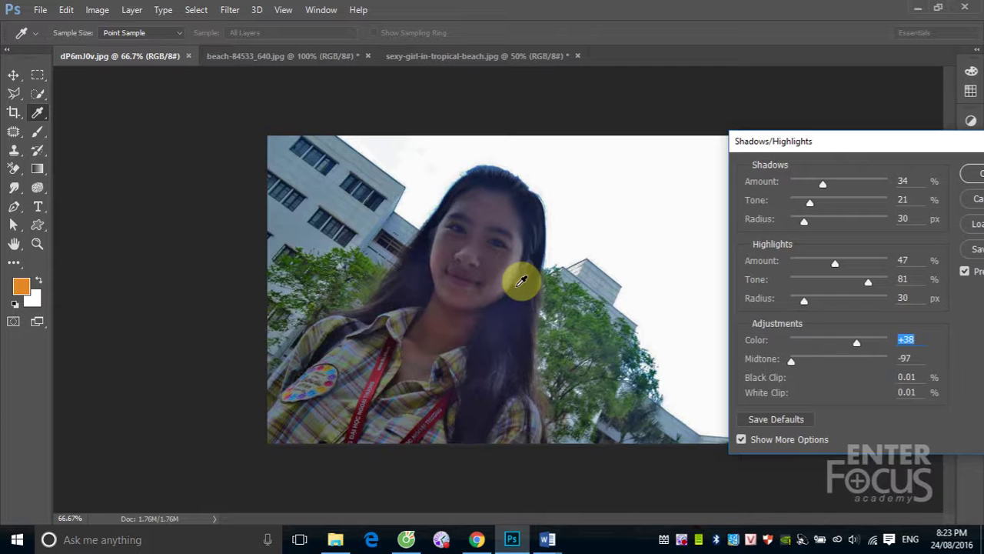
drag(786, 142, 687, 148)
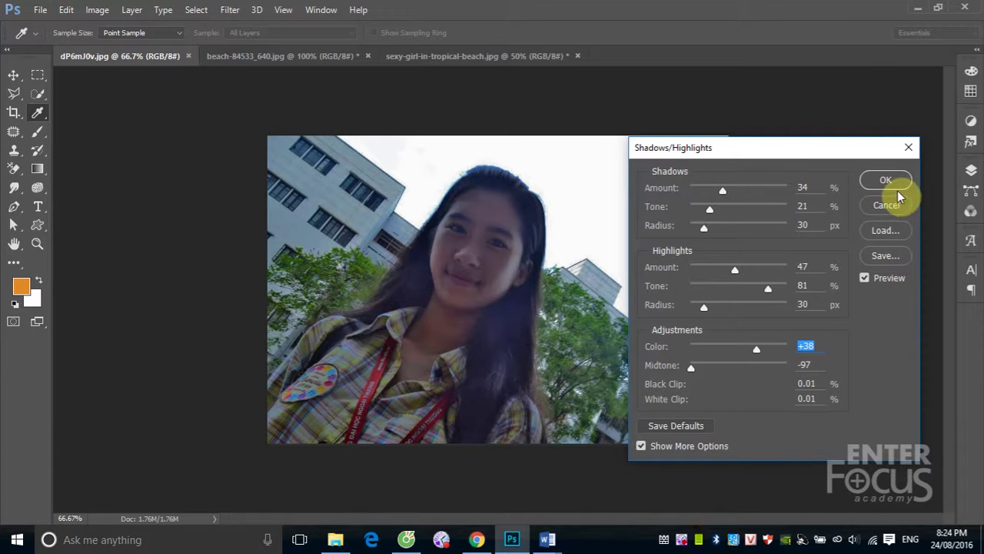
click(768, 146)
drag(726, 148, 657, 128)
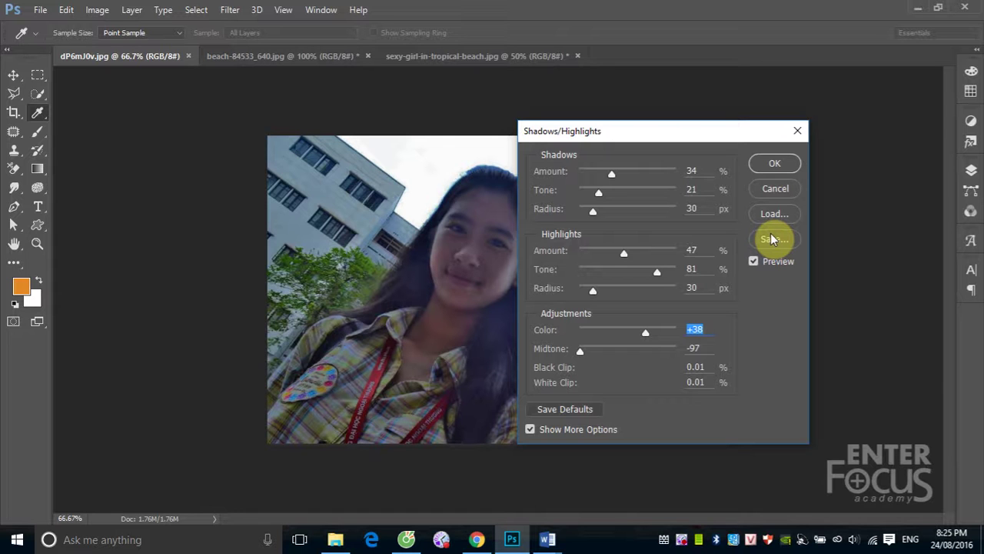
- Save the Shadows/Highlights settings as the preset 123.shh
click(772, 239)
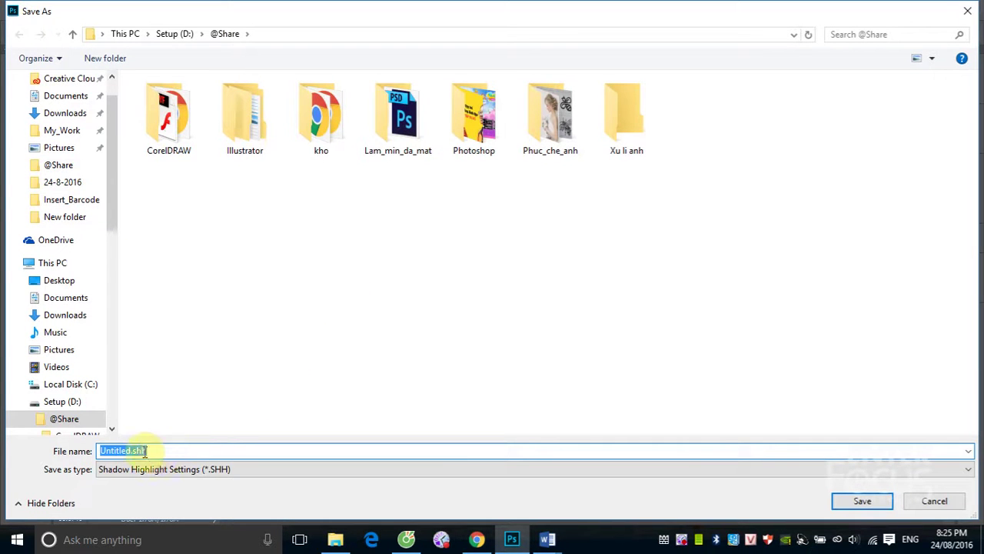
text(123)
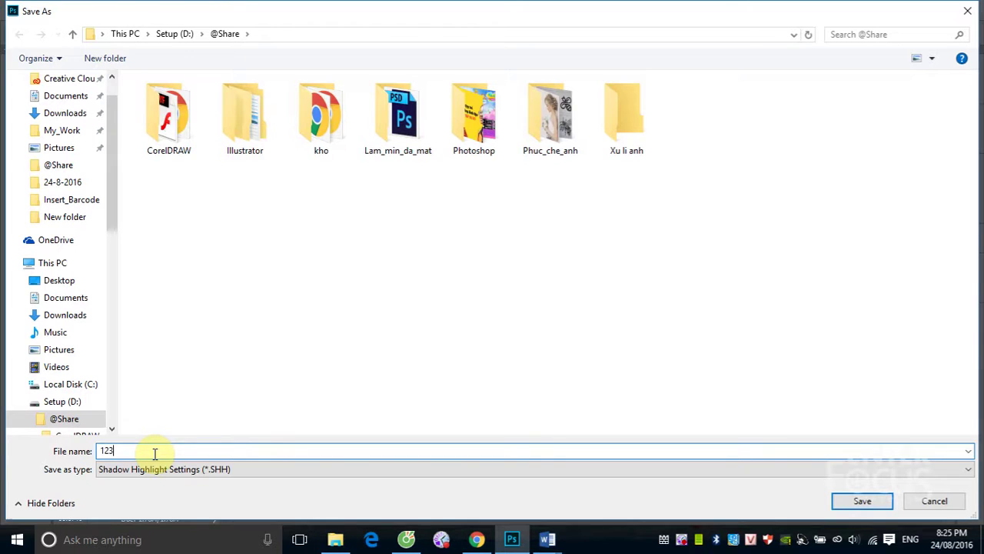
key(Return)
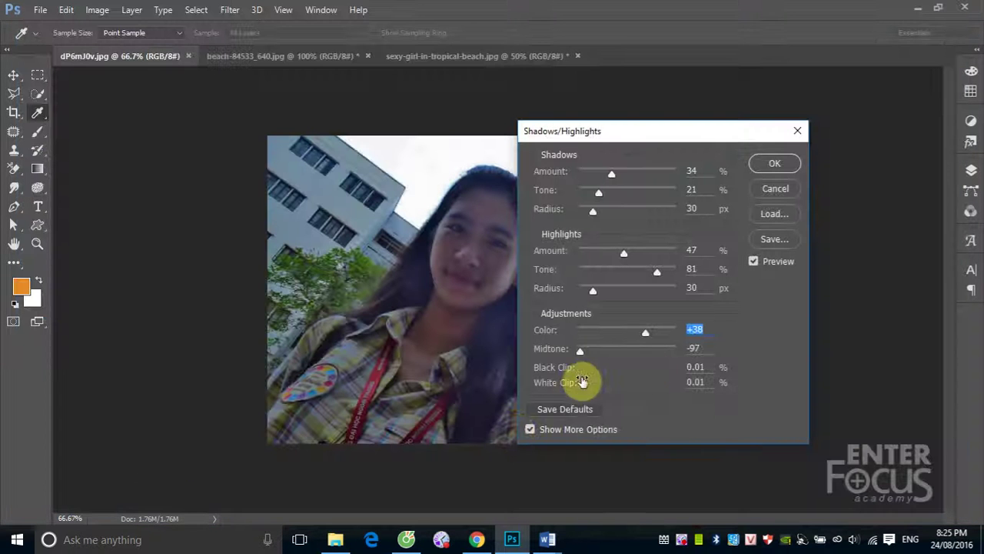
- Apply the adjustment to the selfie and switch to the tropical beach photo
click(775, 164)
key(v)
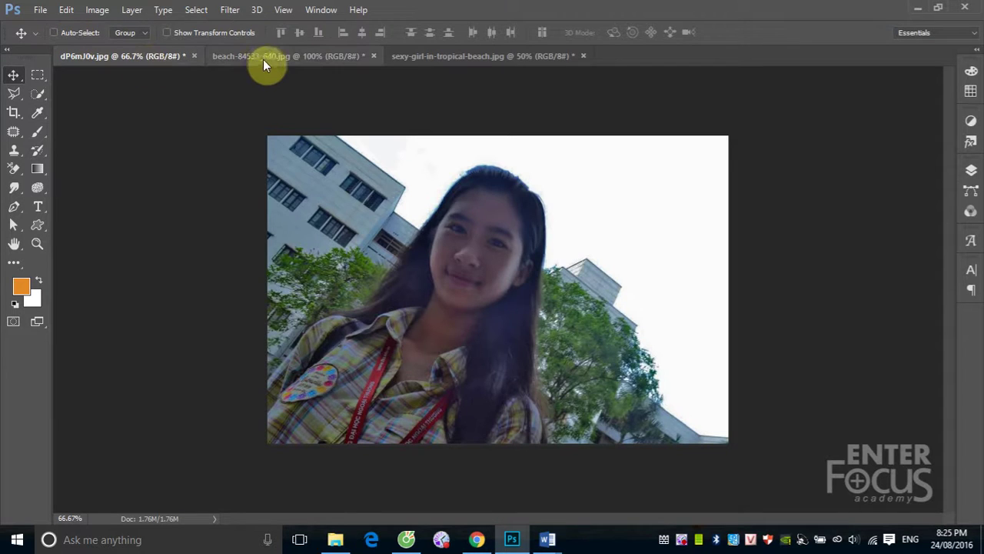
click(289, 55)
click(435, 58)
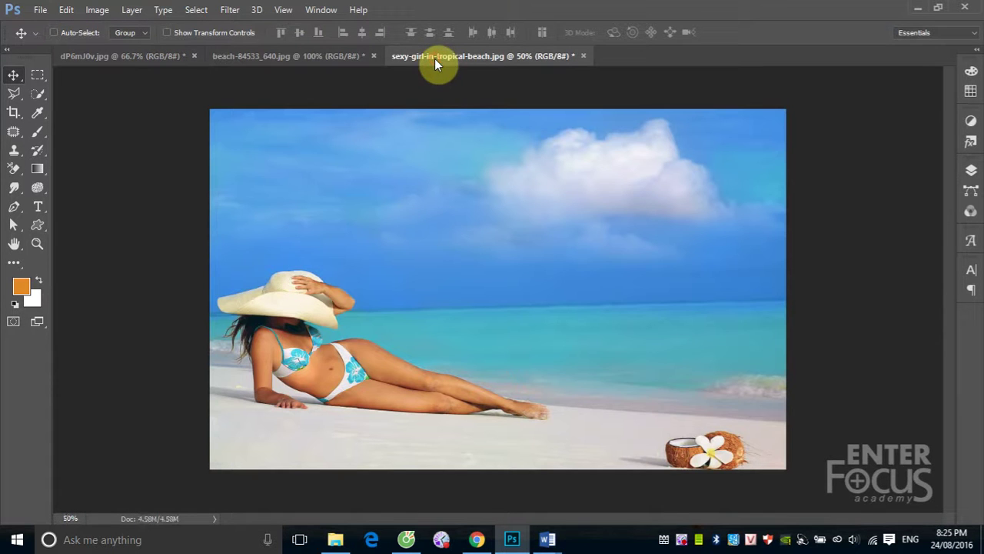
click(38, 10)
- Open the dim railing photo before.jpg through File > Open
click(62, 43)
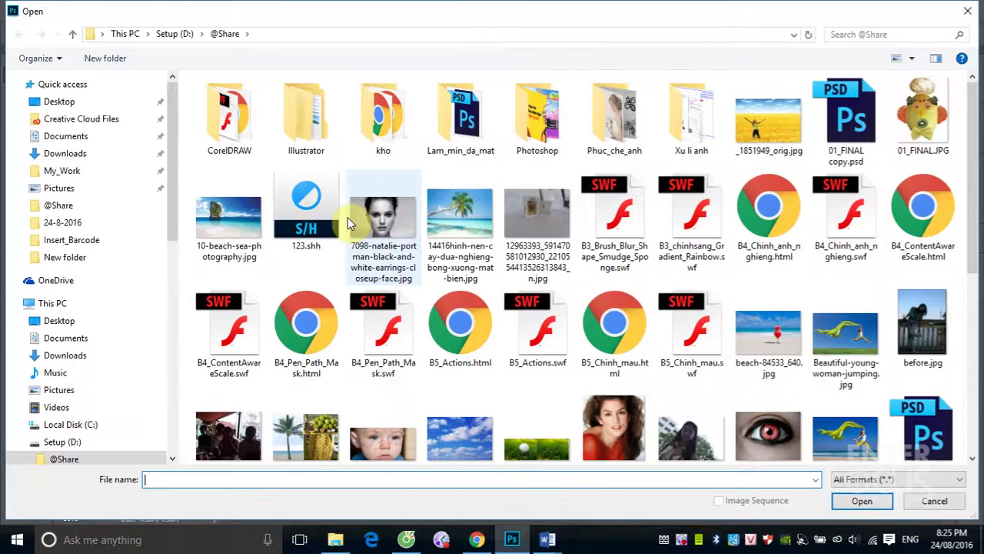
click(928, 315)
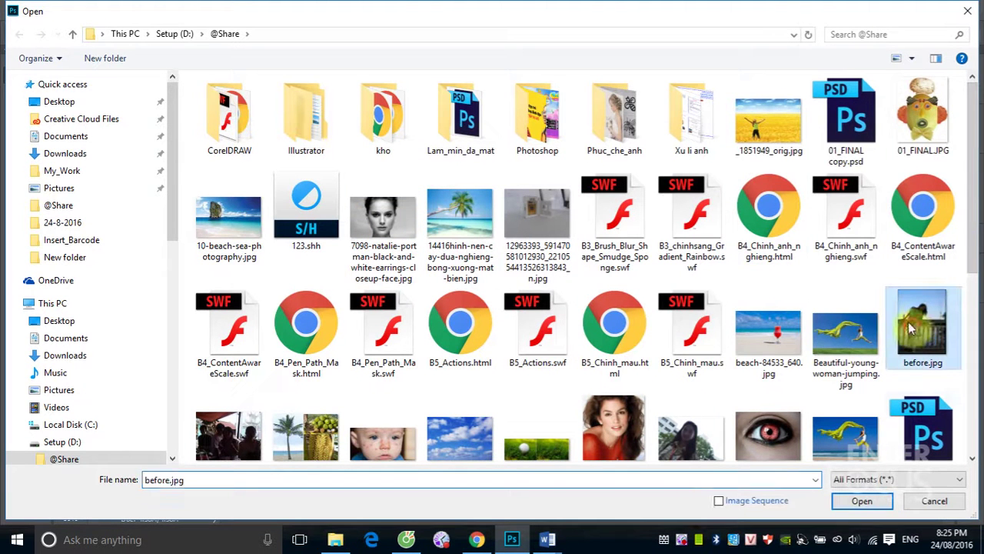
click(859, 503)
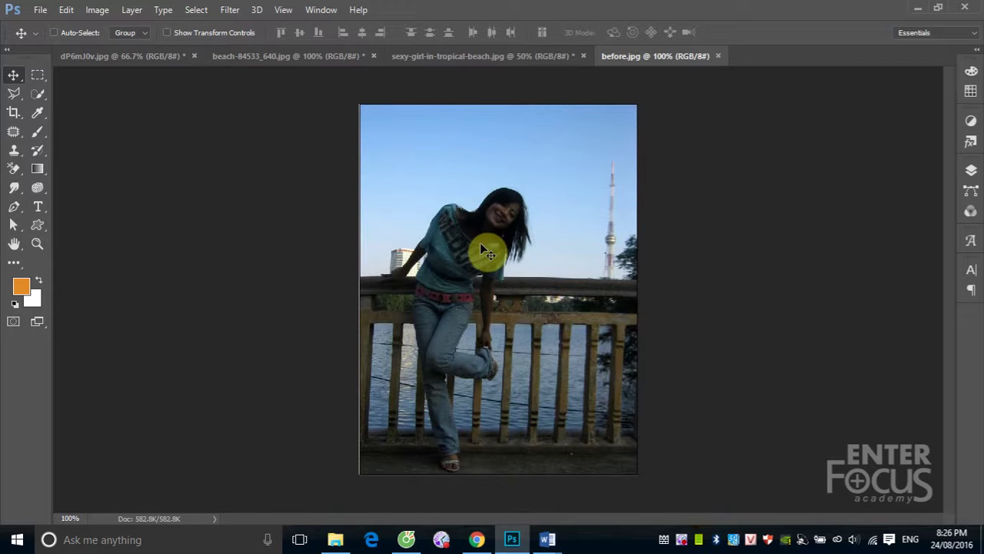
click(98, 10)
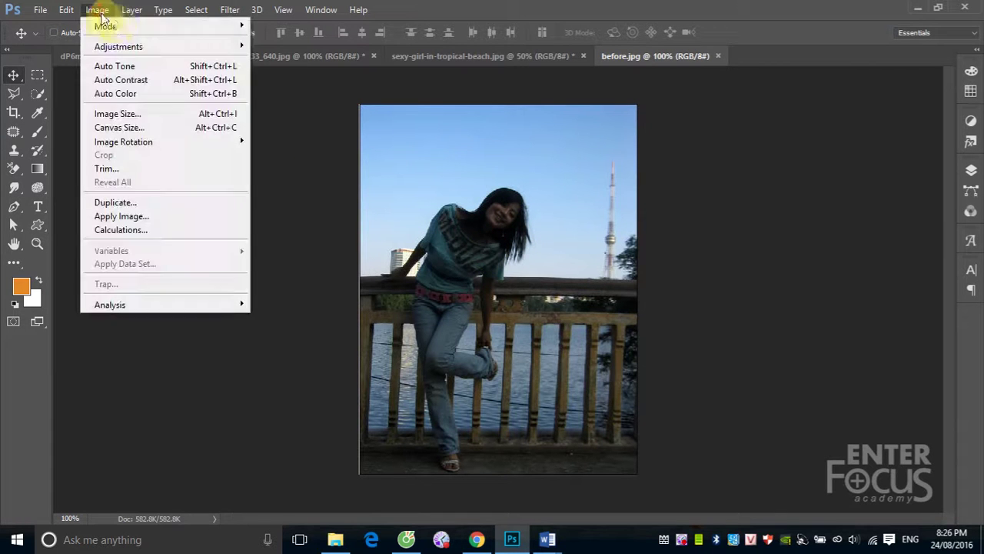
mouse_move(118, 46)
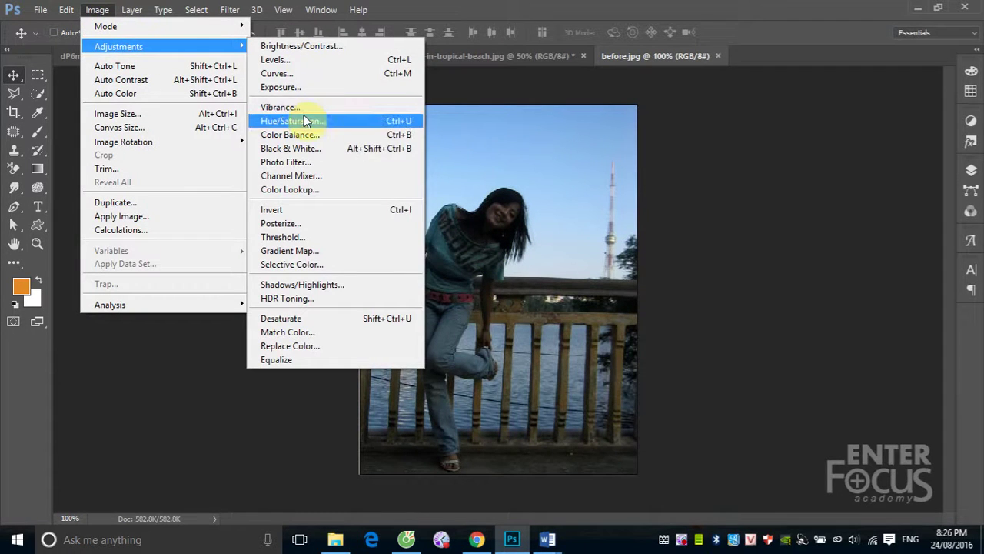
- Load the 123.shh preset into Shadows/Highlights for before.jpg (Shadows 34%, Highlights 47%, Color +38, Midtone -97)
click(299, 284)
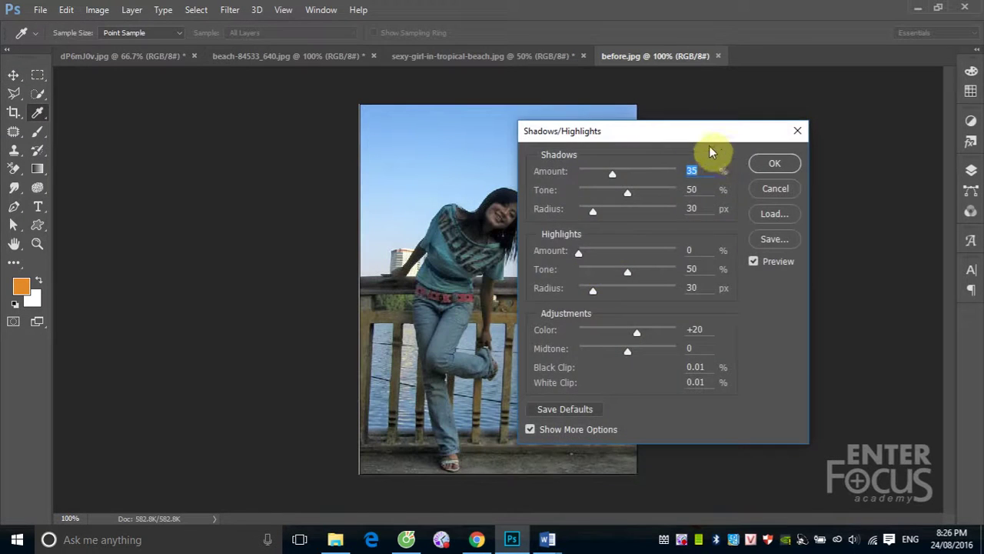
drag(700, 141, 813, 139)
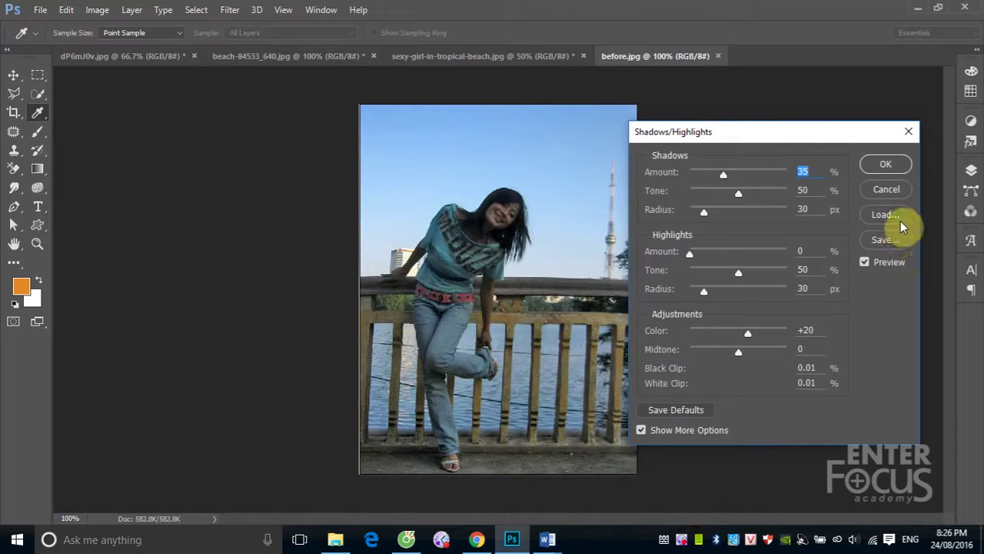
click(897, 222)
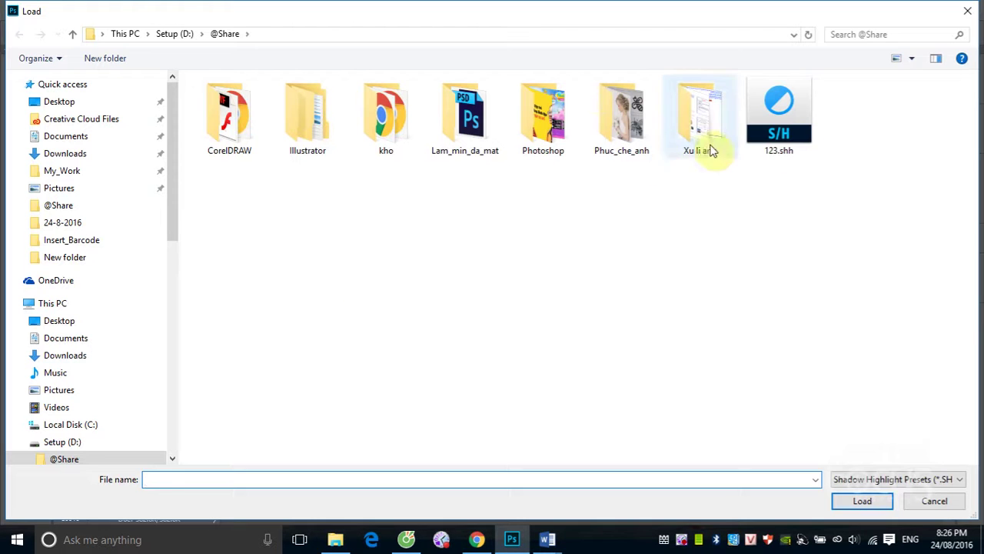
click(778, 132)
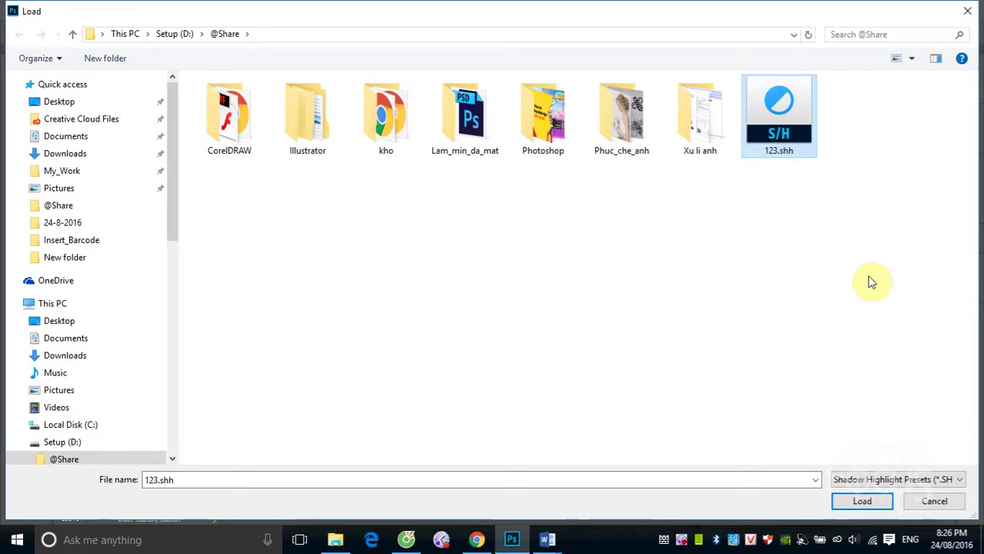
click(862, 501)
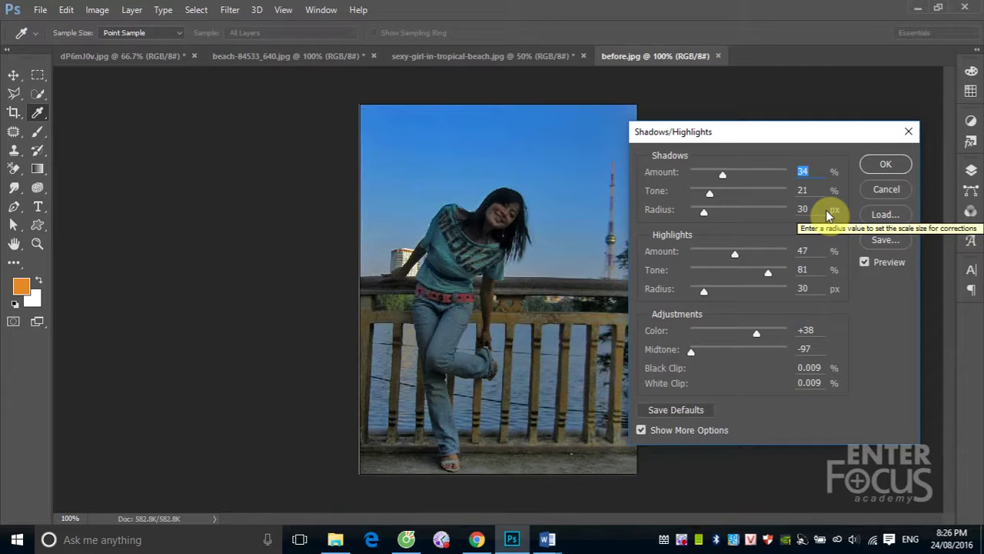
- Apply the loaded 123.shh Shadows/Highlights settings to before.jpg
click(896, 164)
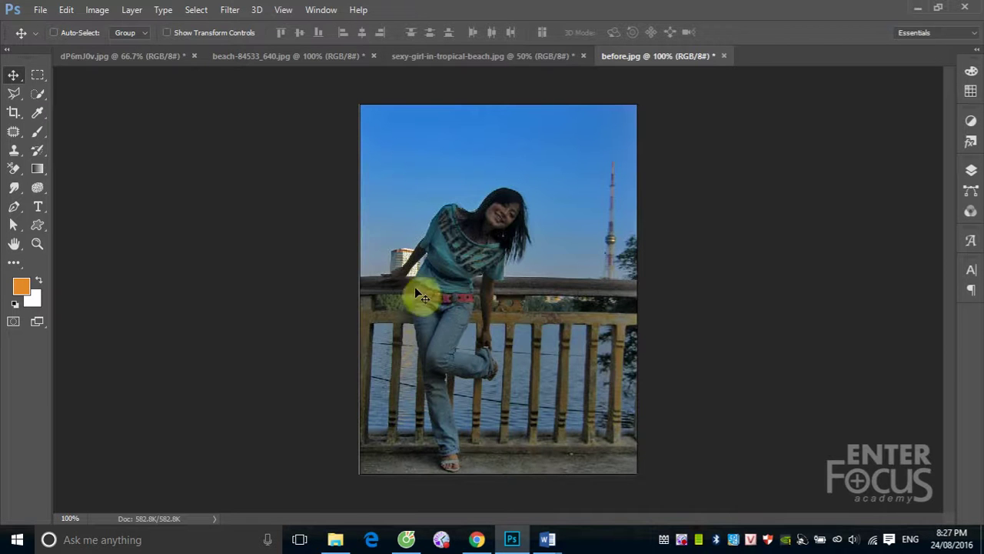
click(97, 11)
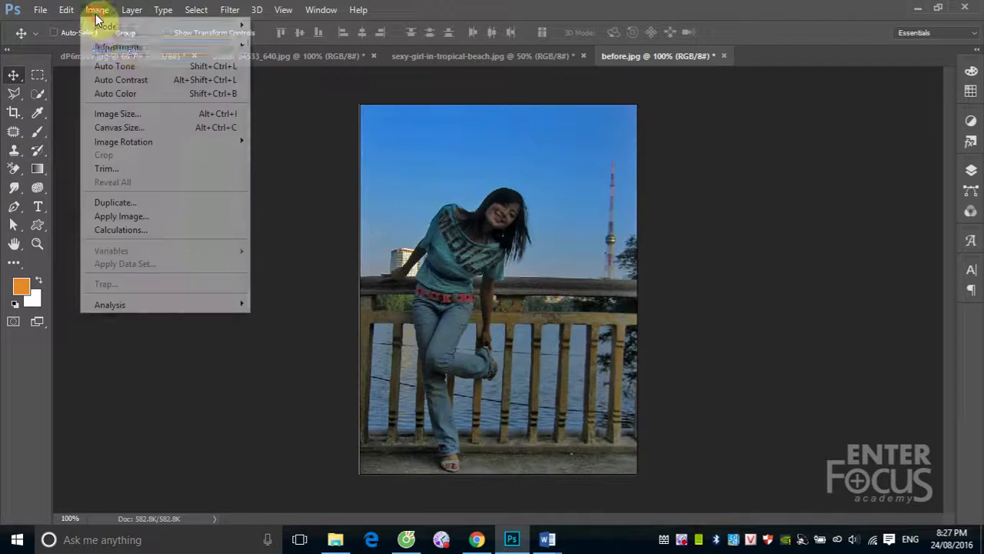
mouse_move(119, 47)
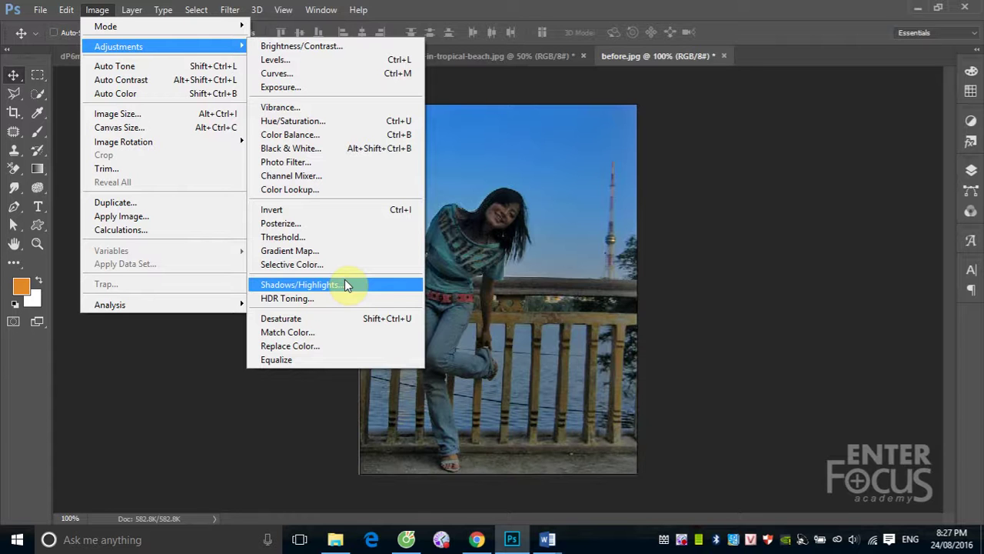
click(317, 9)
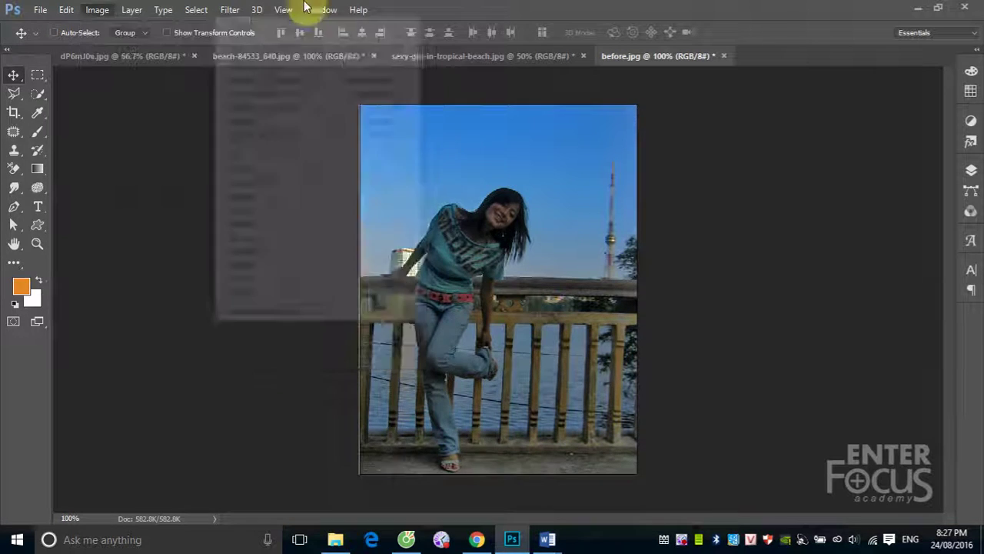
click(544, 8)
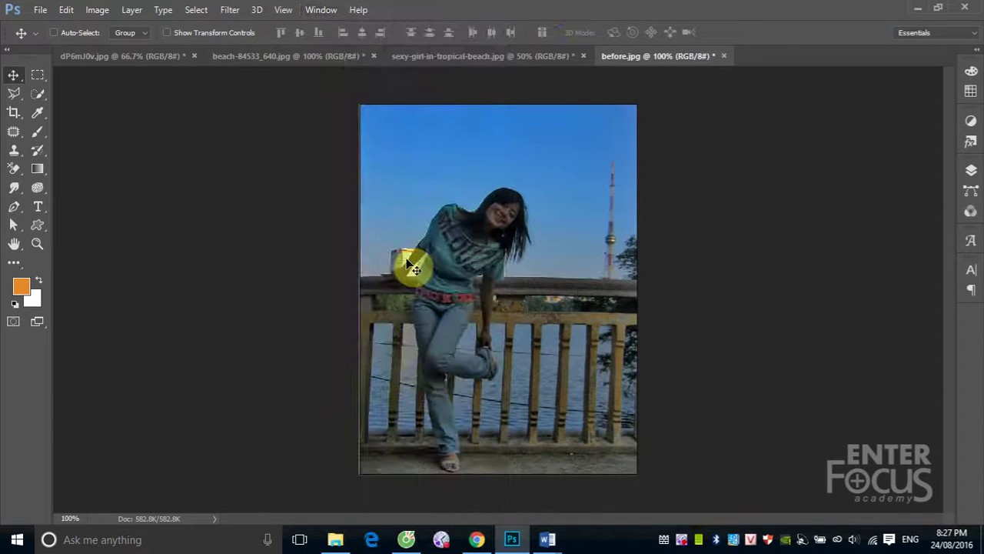